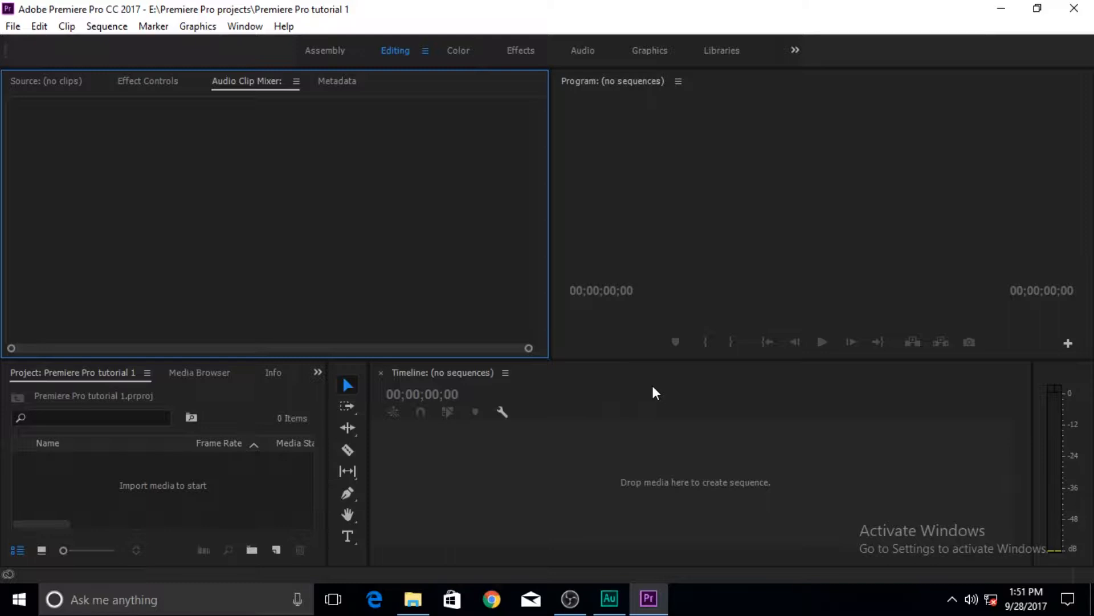
# Import the JURASSIC_WORLD_EVOLUTION trailer from the Movie Clips folder in the enlarged Media Browser.
pyautogui.click(209, 373)
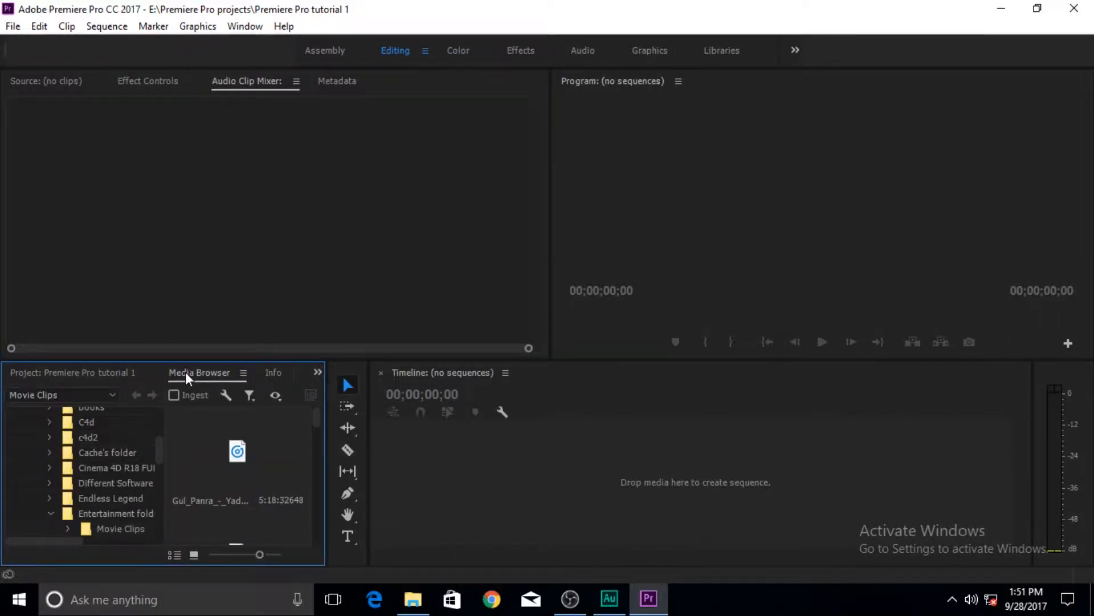
pyautogui.doubleClick(186, 371)
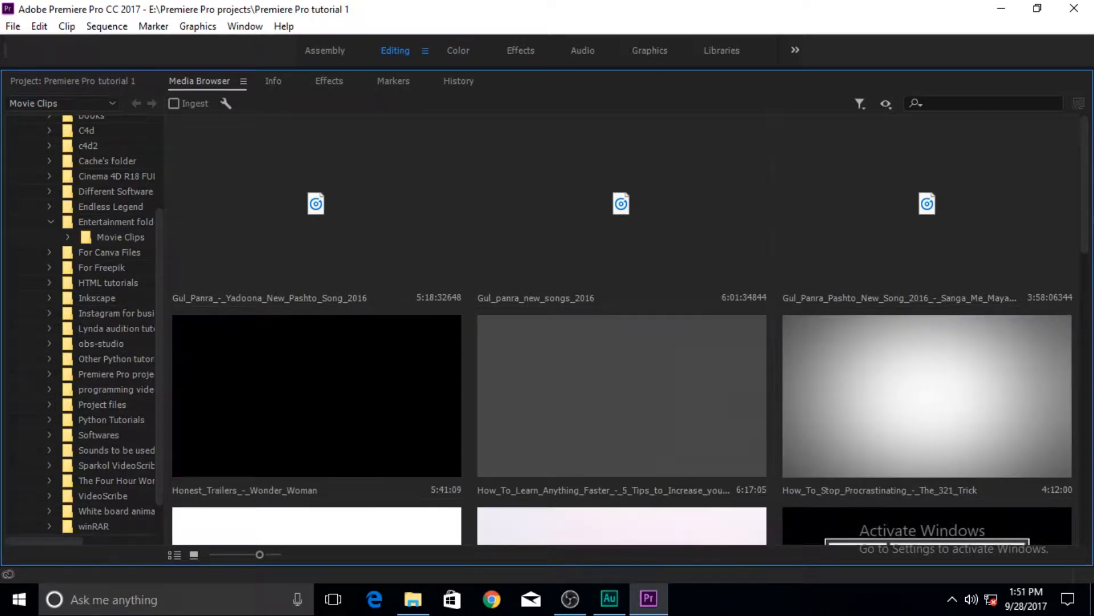
pyautogui.scroll(-4, 1085, 197)
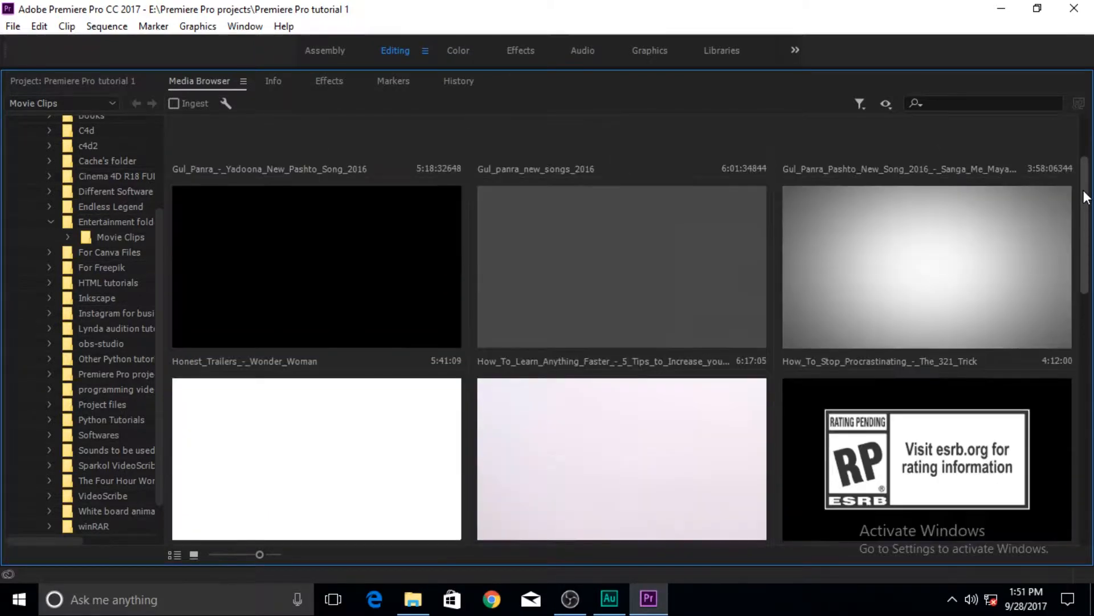
pyautogui.scroll(-1, 1084, 288)
pyautogui.rightClick(921, 263)
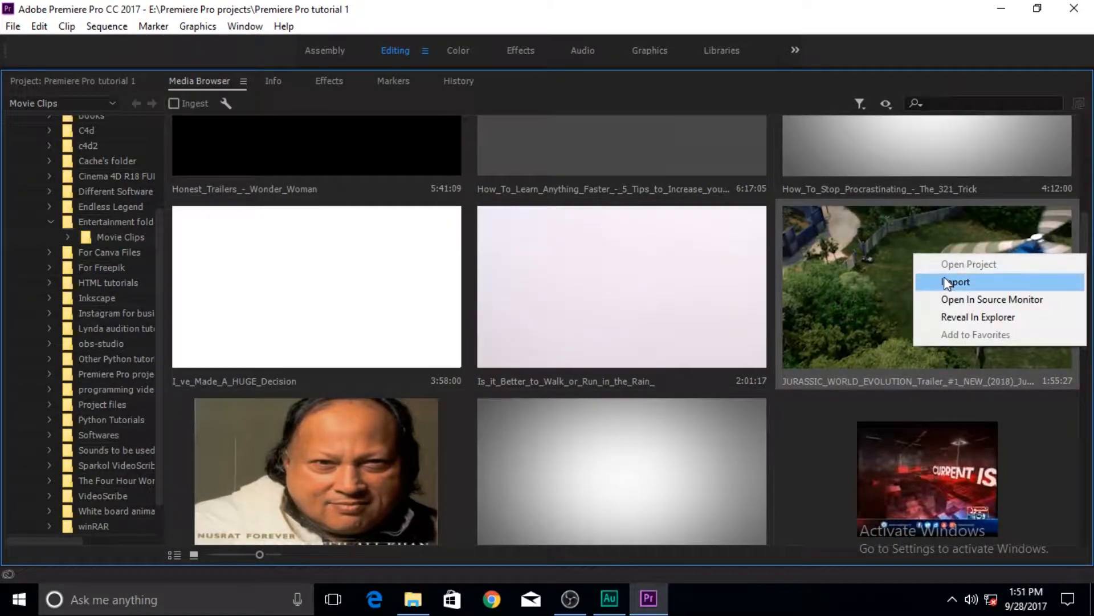
pyautogui.click(974, 283)
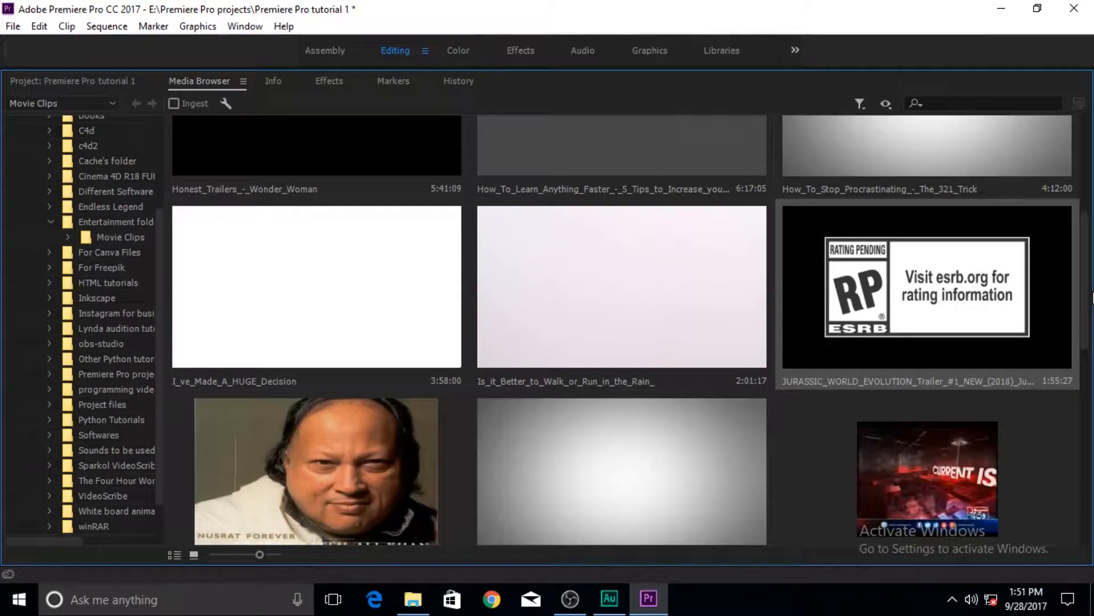
# Import the Kamli_Wale_Muhammad_HD clip from the Movie Clips folder and restore the Media Browser to its normal size.
pyautogui.scroll(-5, 1089, 308)
pyautogui.scroll(-4, 623, 331)
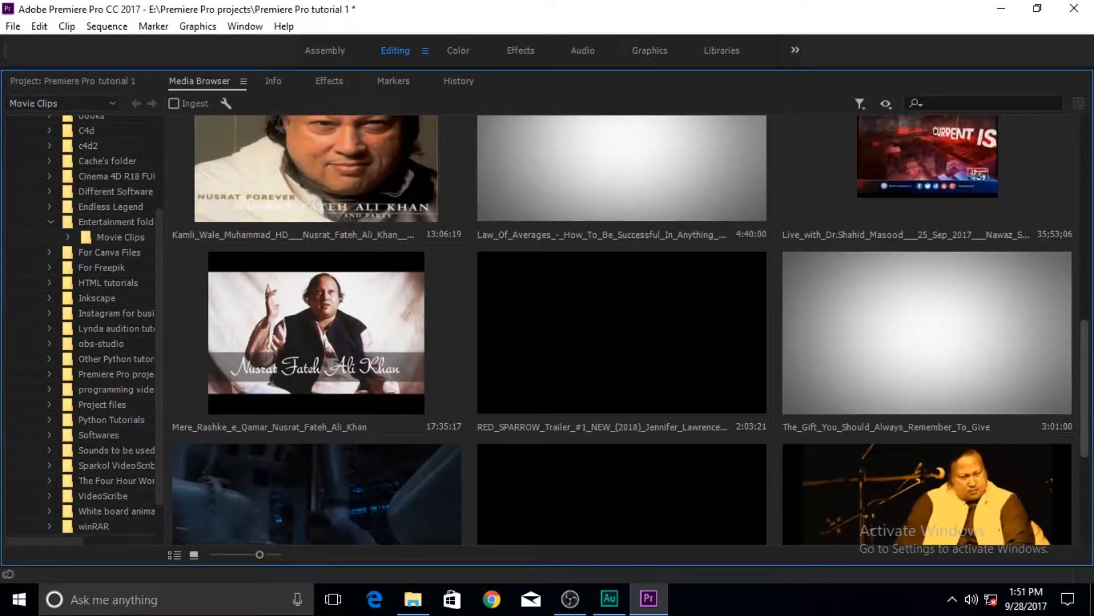
pyautogui.scroll(9, 1028, 320)
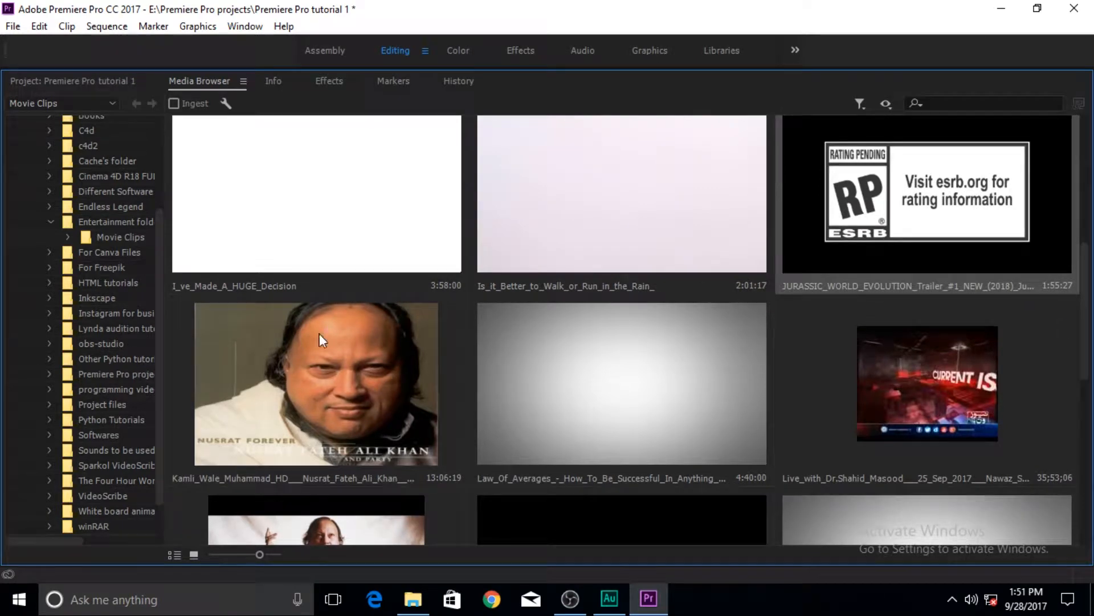
pyautogui.rightClick(270, 330)
pyautogui.click(350, 357)
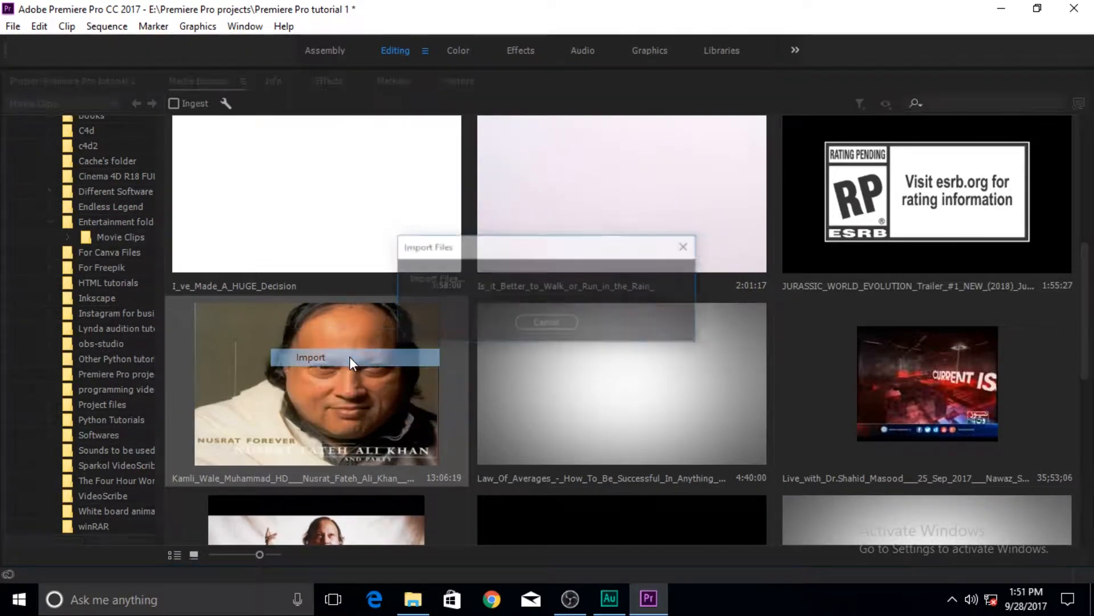
pyautogui.doubleClick(204, 84)
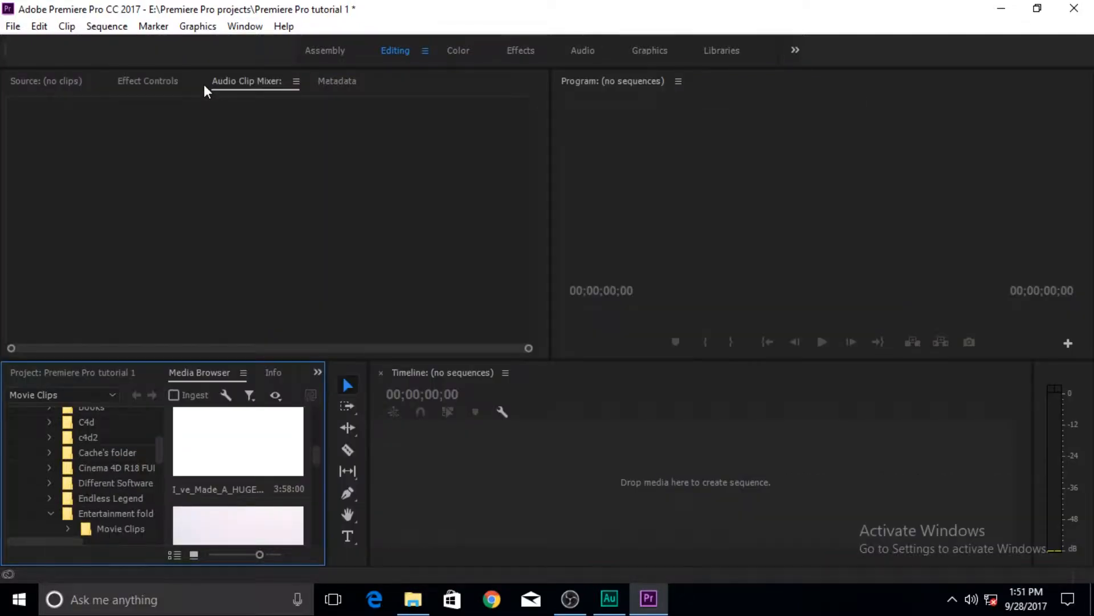
# Create a sequence by placing the imported JURASSIC_WORLD_EVOLUTION trailer from the project into the empty timeline.
pyautogui.click(81, 371)
pyautogui.click(125, 498)
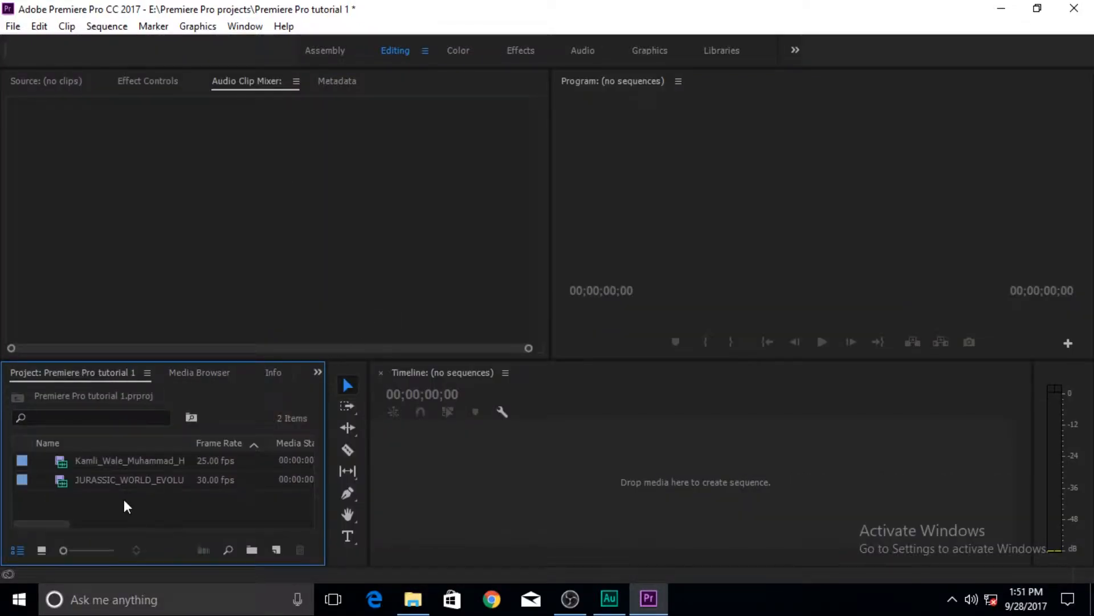
pyautogui.click(103, 481)
pyautogui.click(119, 461)
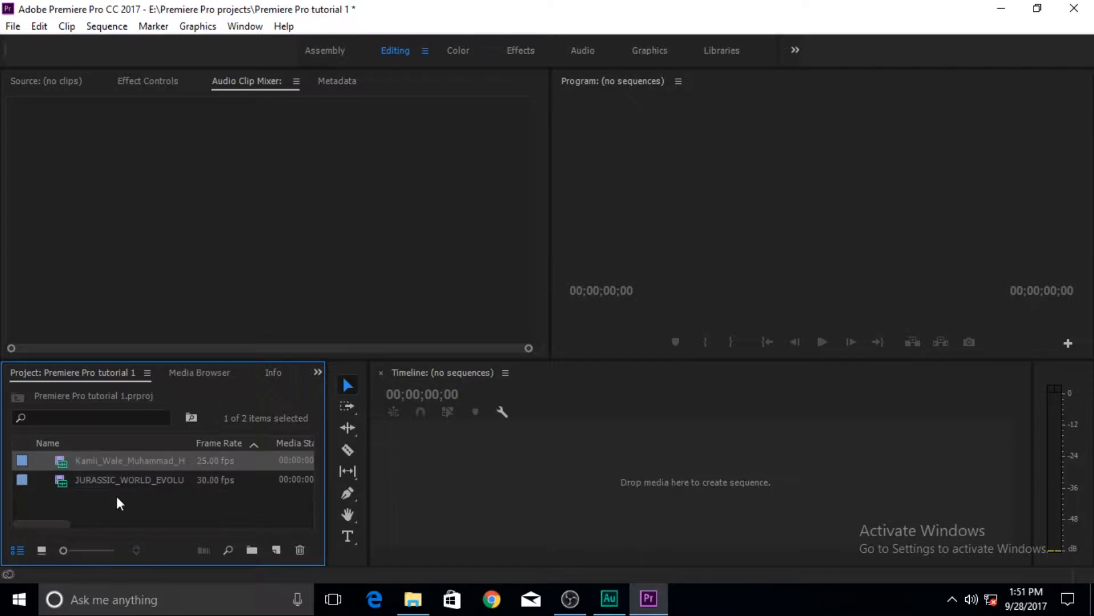
pyautogui.click(116, 496)
pyautogui.click(125, 481)
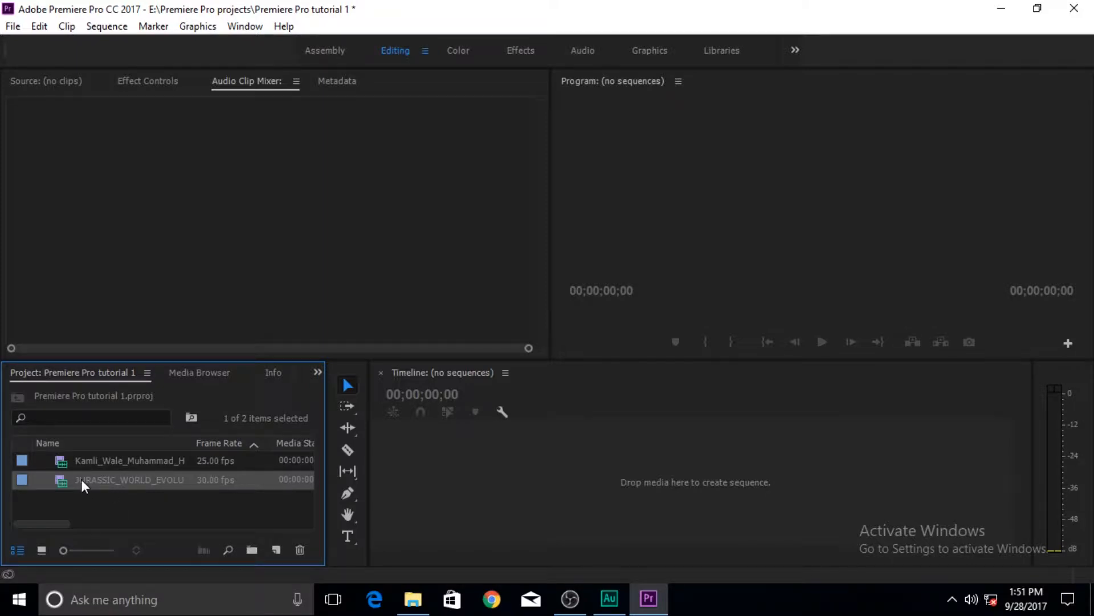
pyautogui.moveTo(81, 479)
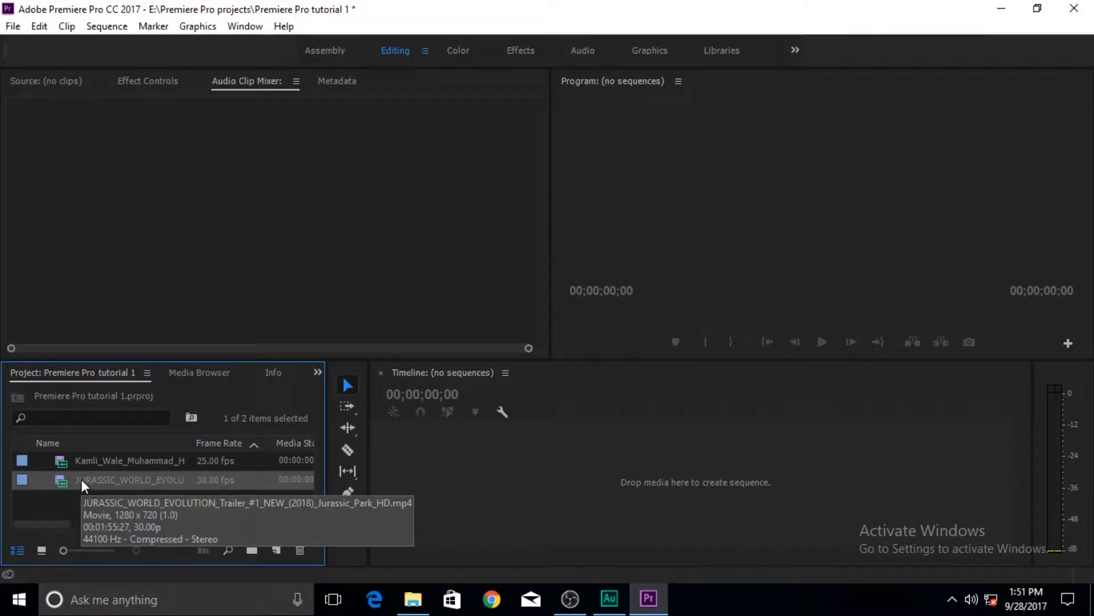
pyautogui.moveTo(81, 479); pyautogui.dragTo(412, 491)
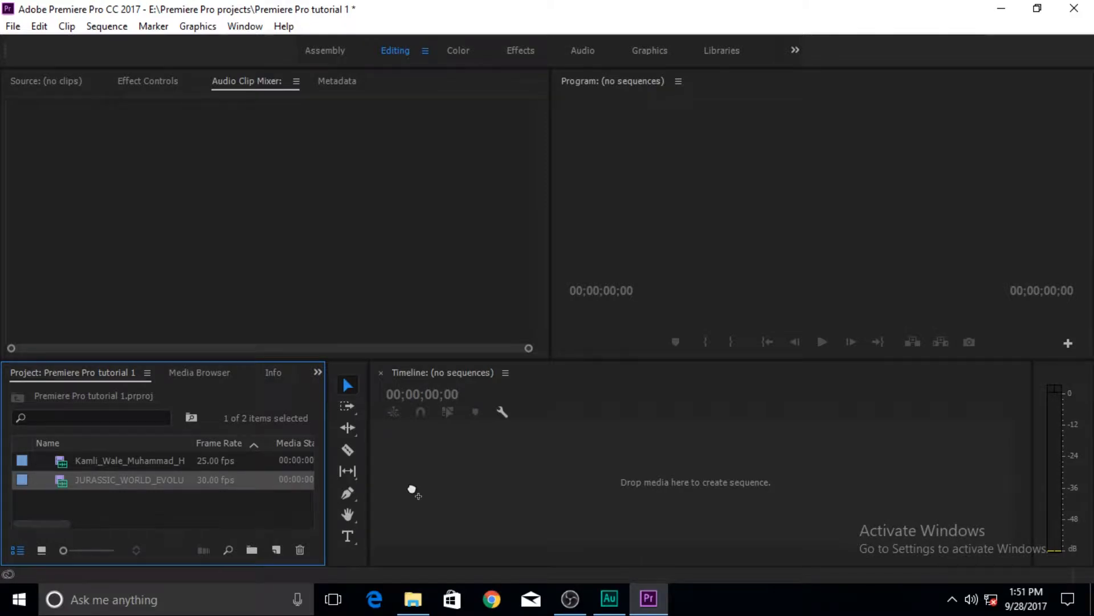
pyautogui.moveTo(411, 490); pyautogui.dragTo(457, 477)
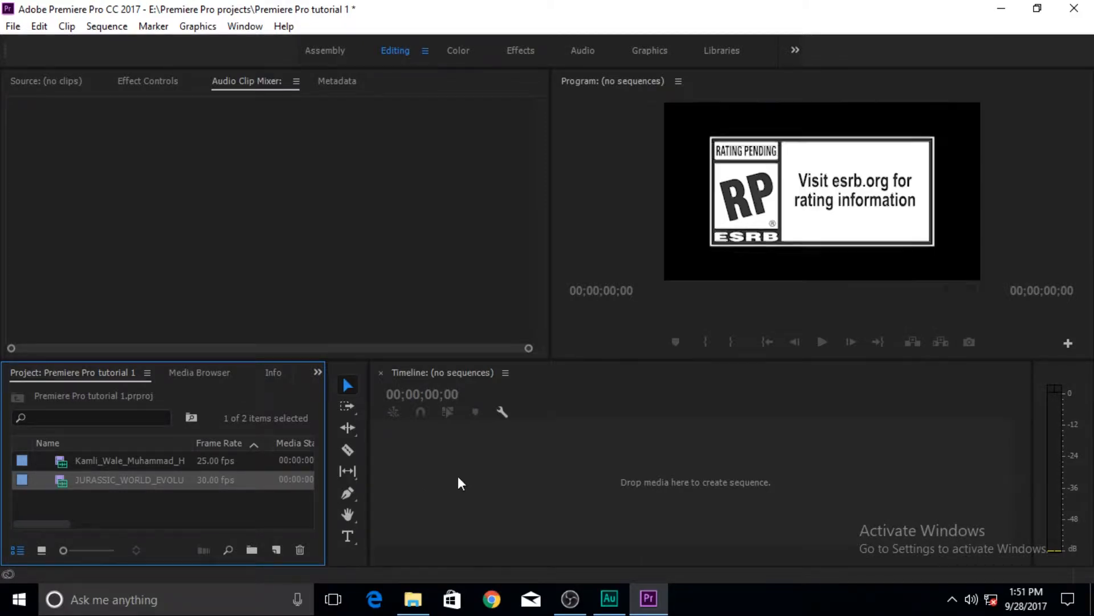
# Select the trailer sequence in the project and lower the Audio 1 clip volume to -27.9 dB.
pyautogui.click(120, 497)
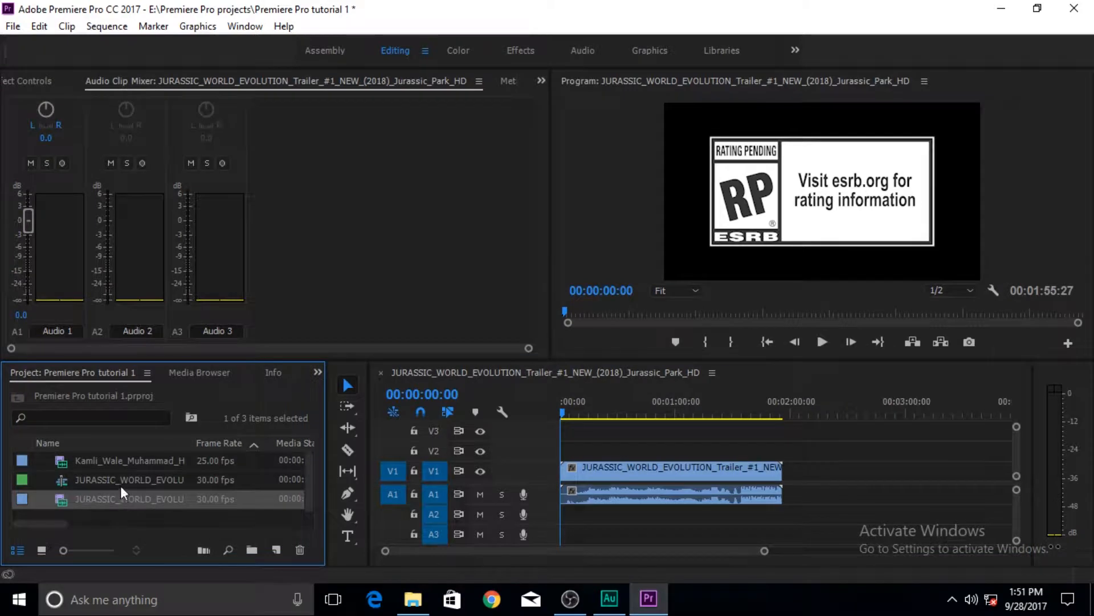
pyautogui.click(125, 480)
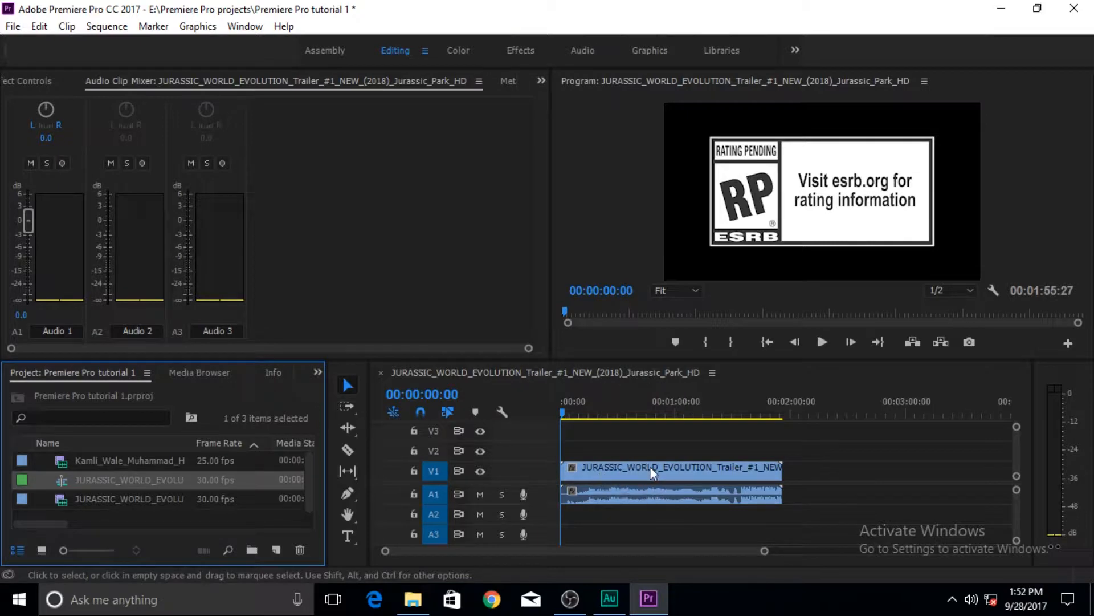
pyautogui.moveTo(30, 225); pyautogui.dragTo(24, 292)
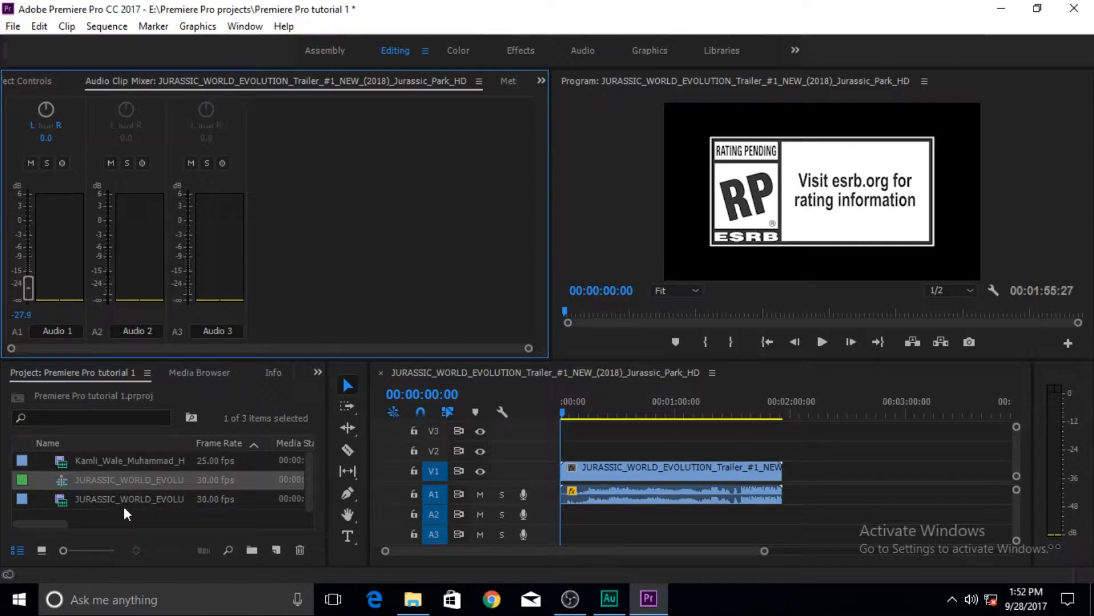
# Start a new sequence item in the project and open its detailed settings.
pyautogui.click(62, 512)
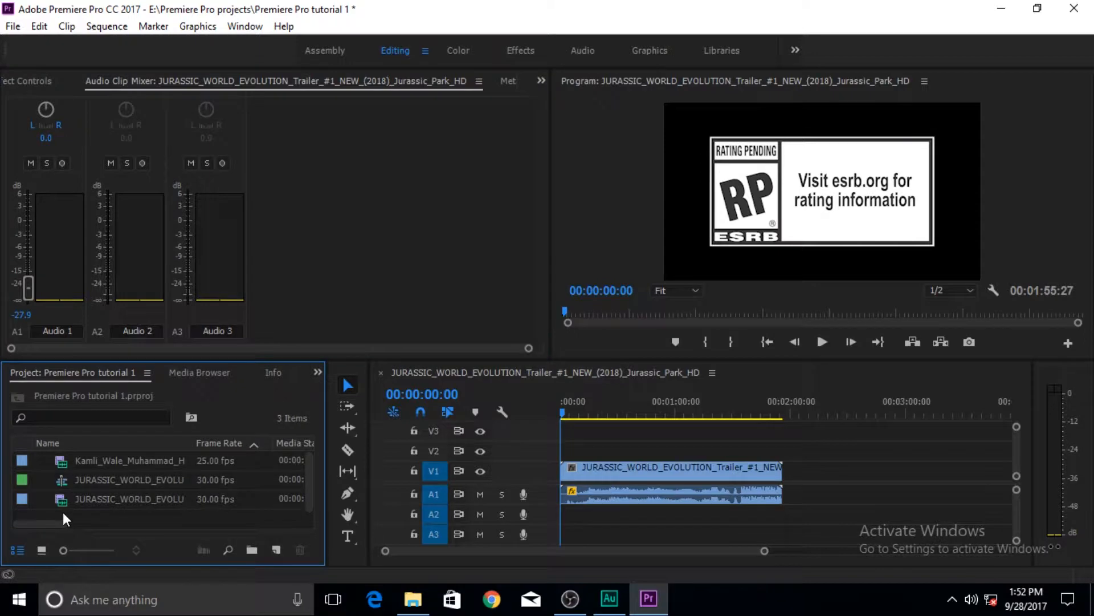
pyautogui.rightClick(60, 514)
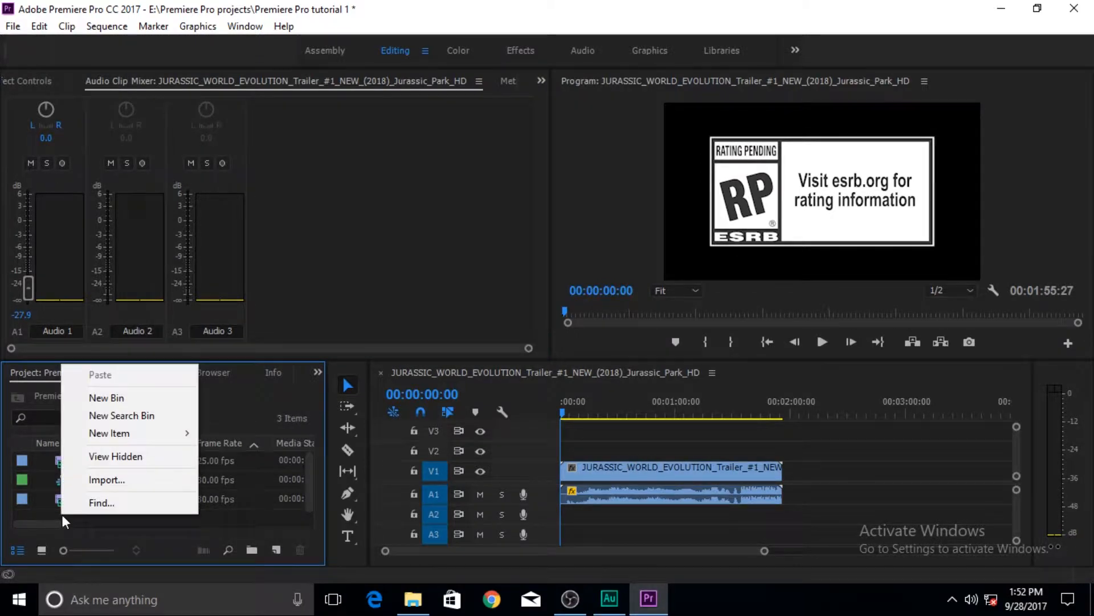
pyautogui.moveTo(159, 438)
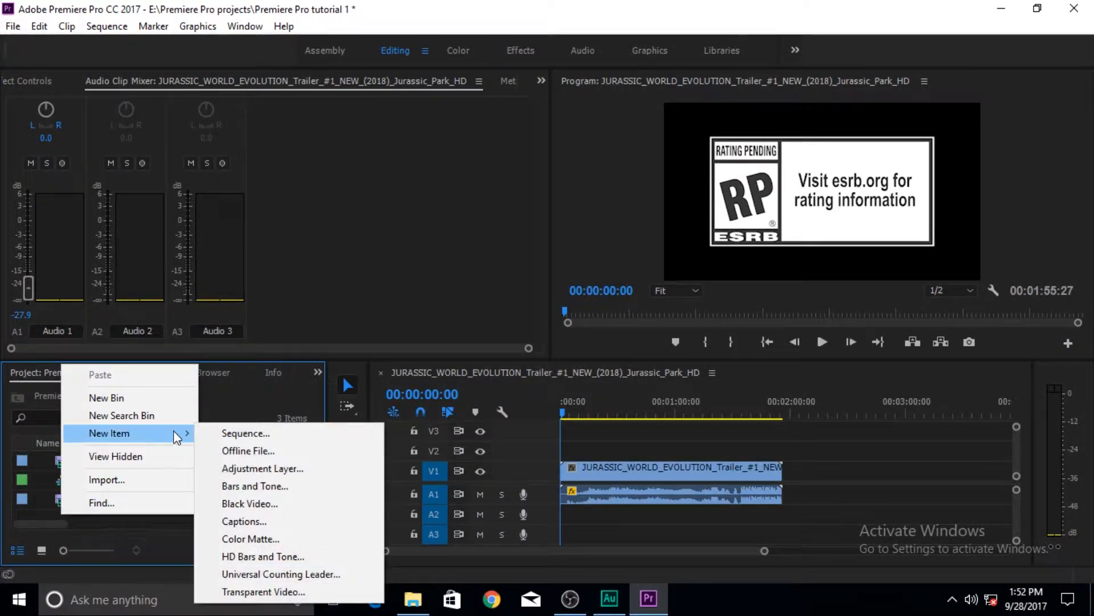
pyautogui.click(266, 437)
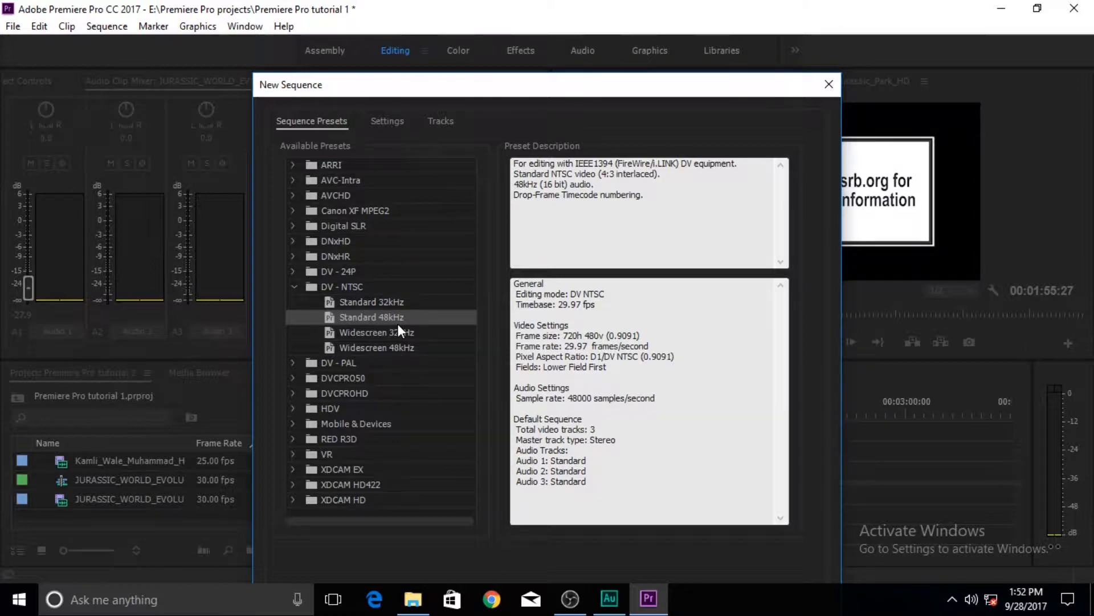
pyautogui.click(389, 121)
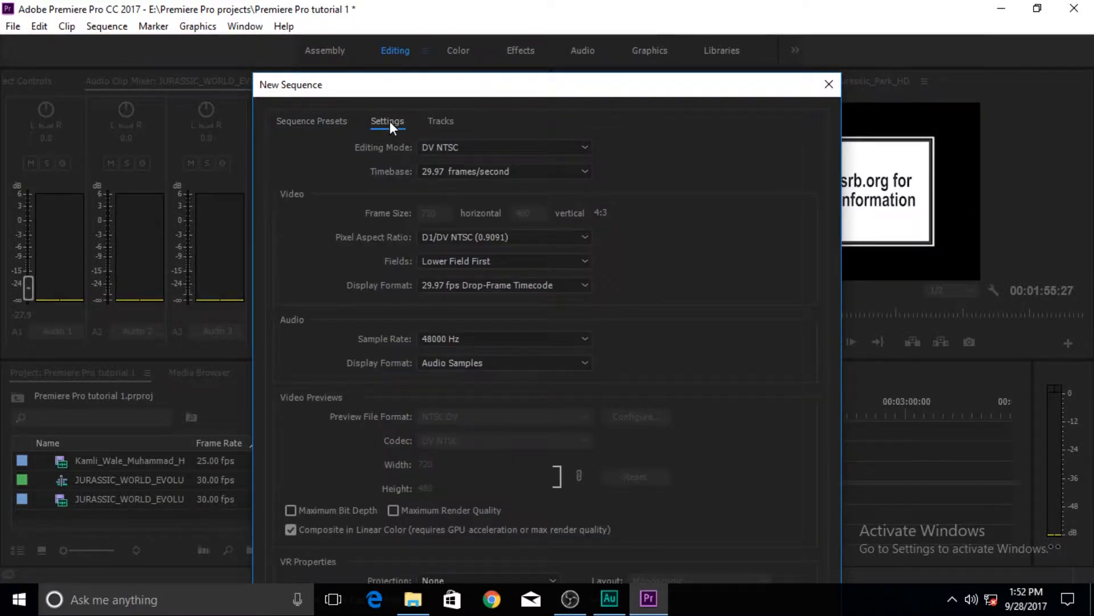
pyautogui.click(329, 123)
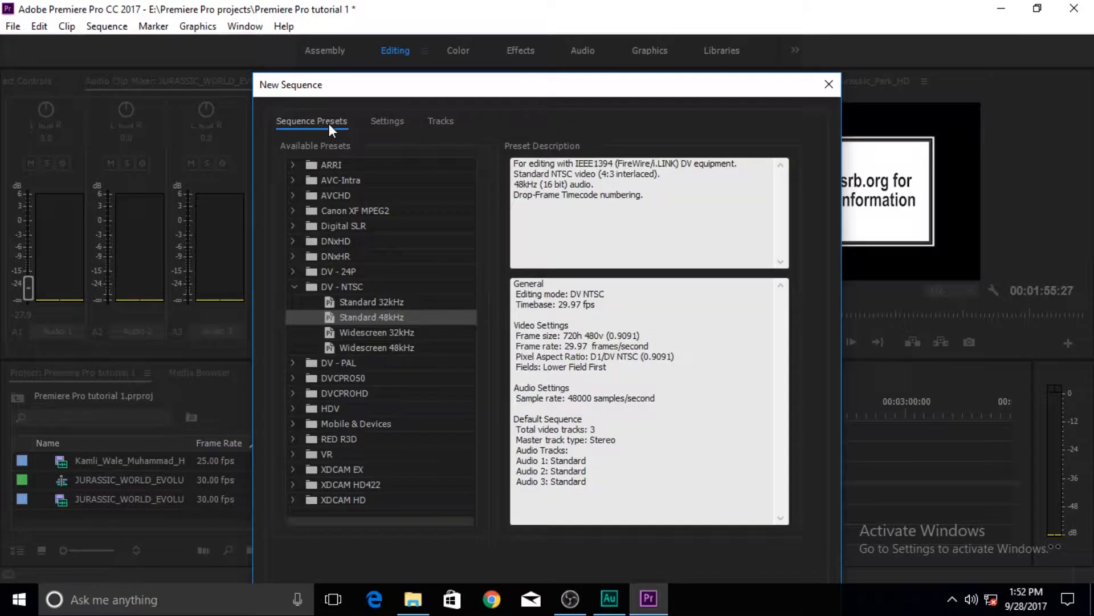
pyautogui.click(401, 122)
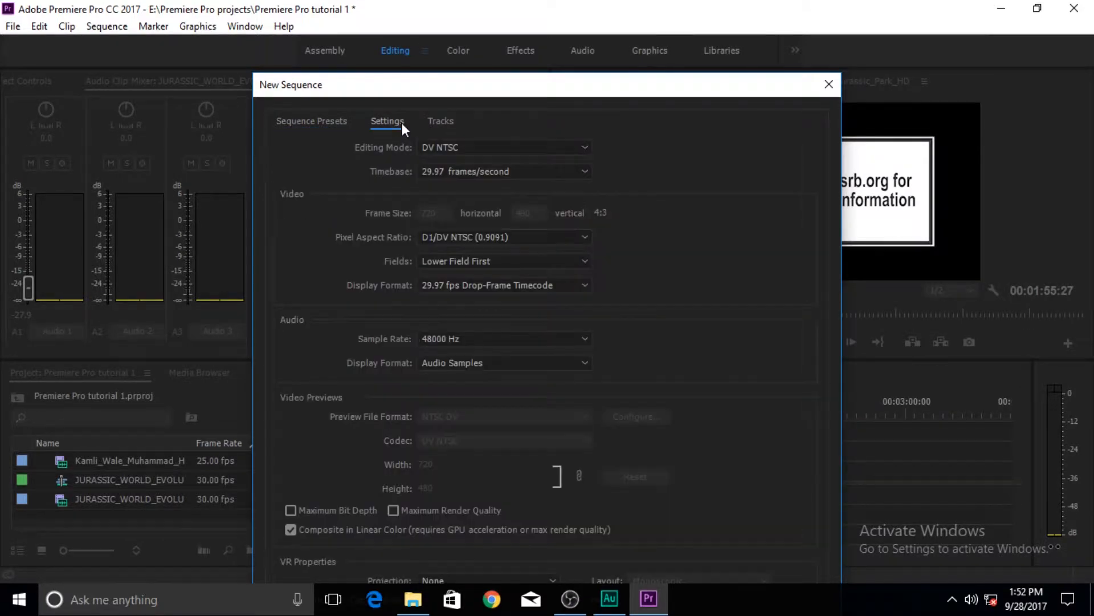
# Examine the editing mode, timebase and video display format options for the new sequence.
pyautogui.click(586, 148)
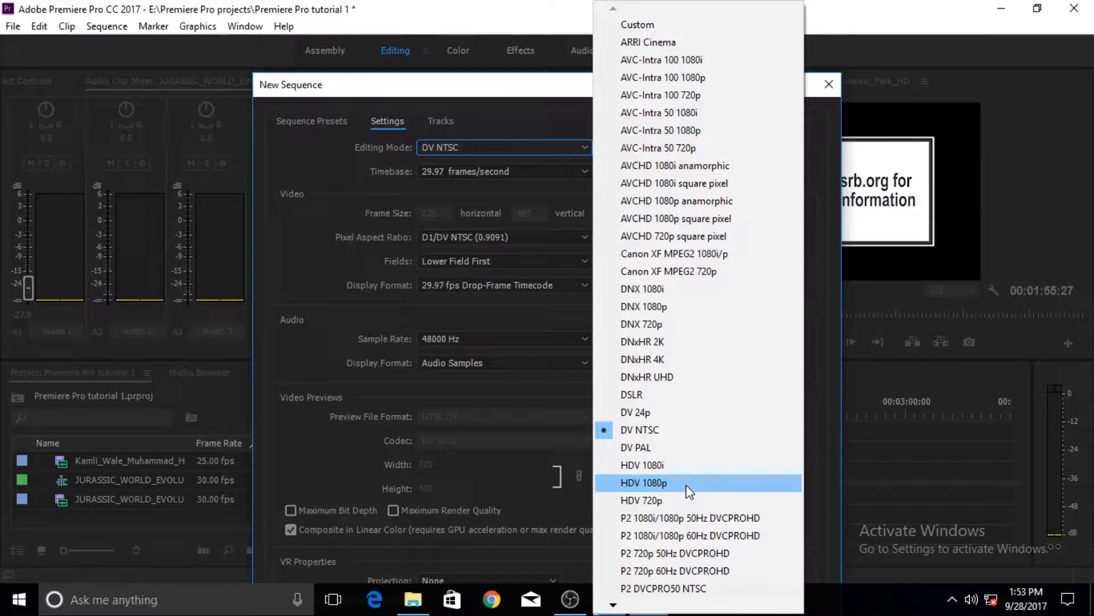
pyautogui.moveTo(614, 605)
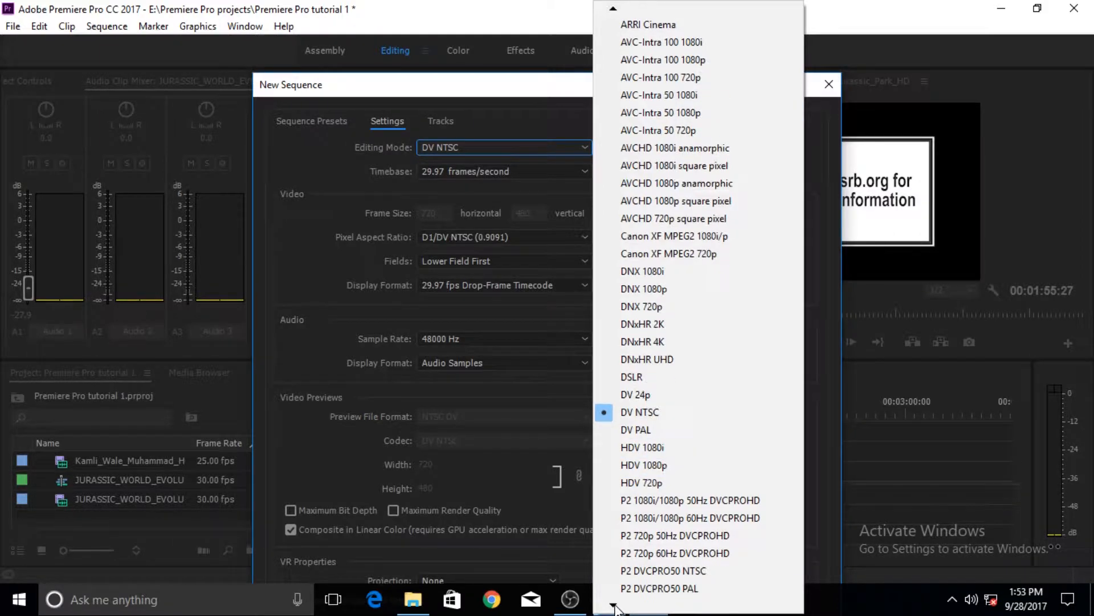
pyautogui.click(334, 168)
pyautogui.click(587, 170)
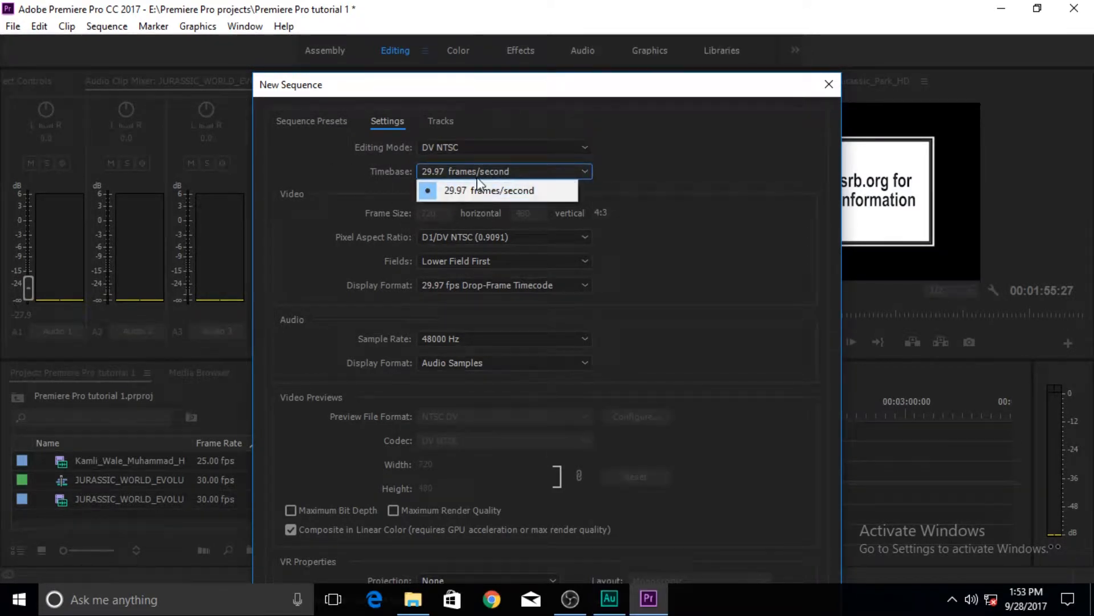
pyautogui.click(625, 175)
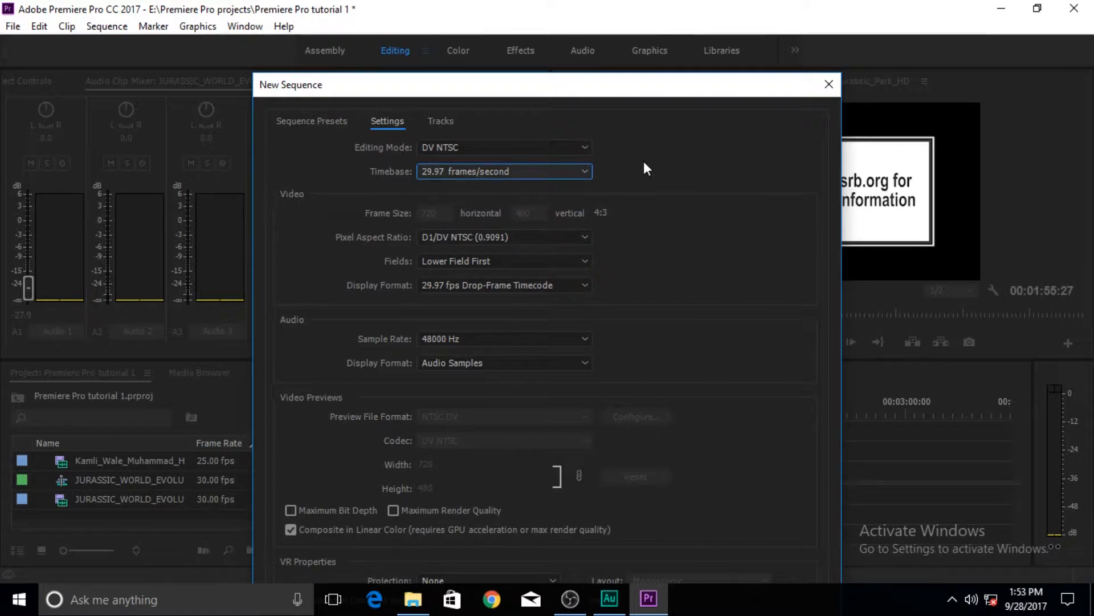
pyautogui.click(587, 284)
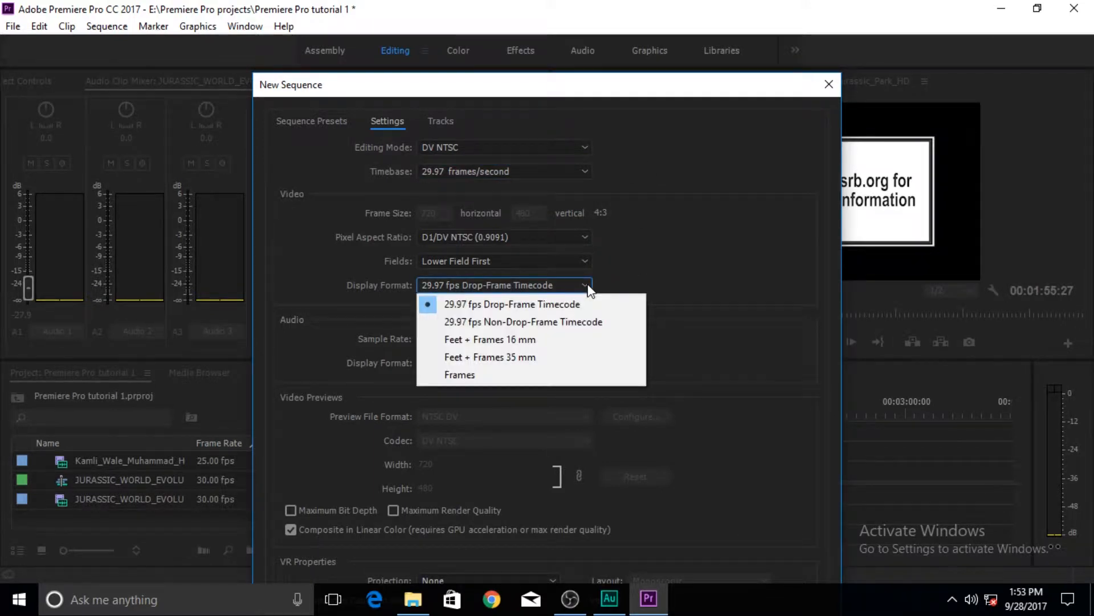
pyautogui.click(589, 283)
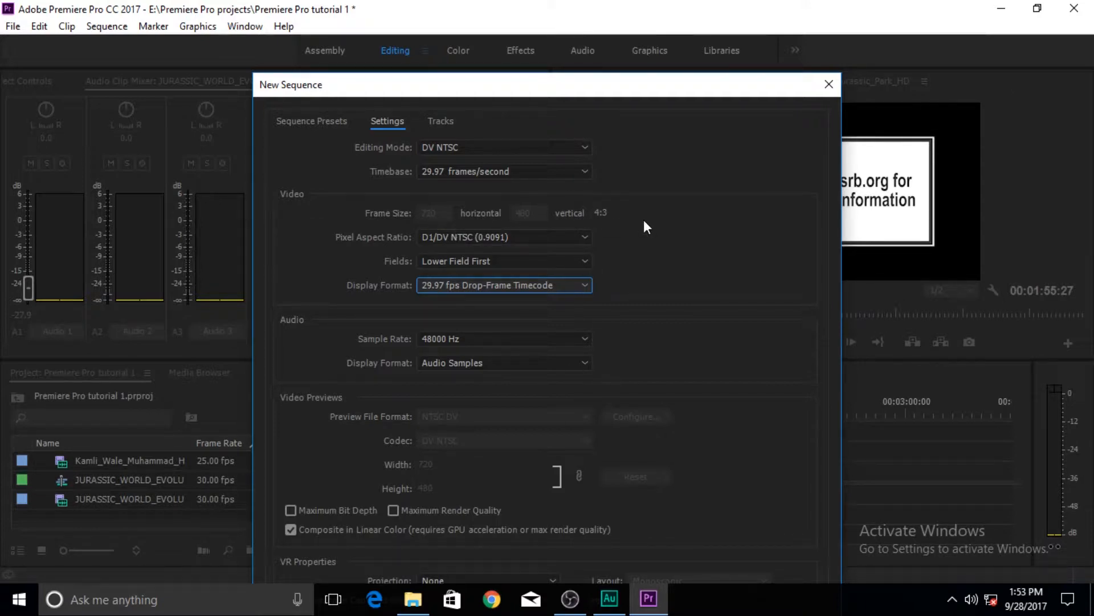
pyautogui.click(584, 149)
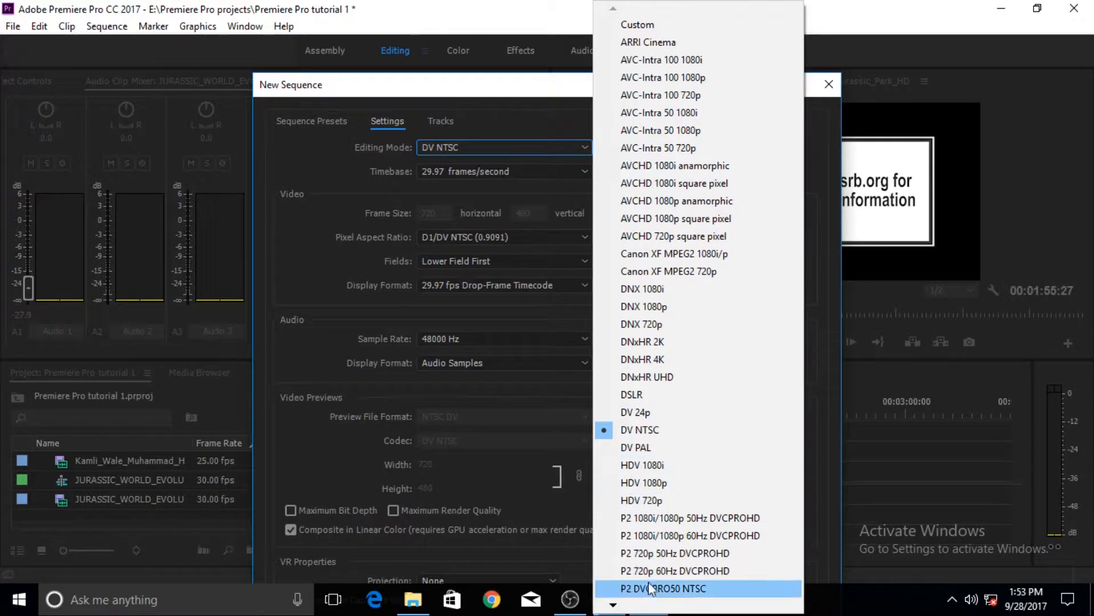
pyautogui.click(614, 604)
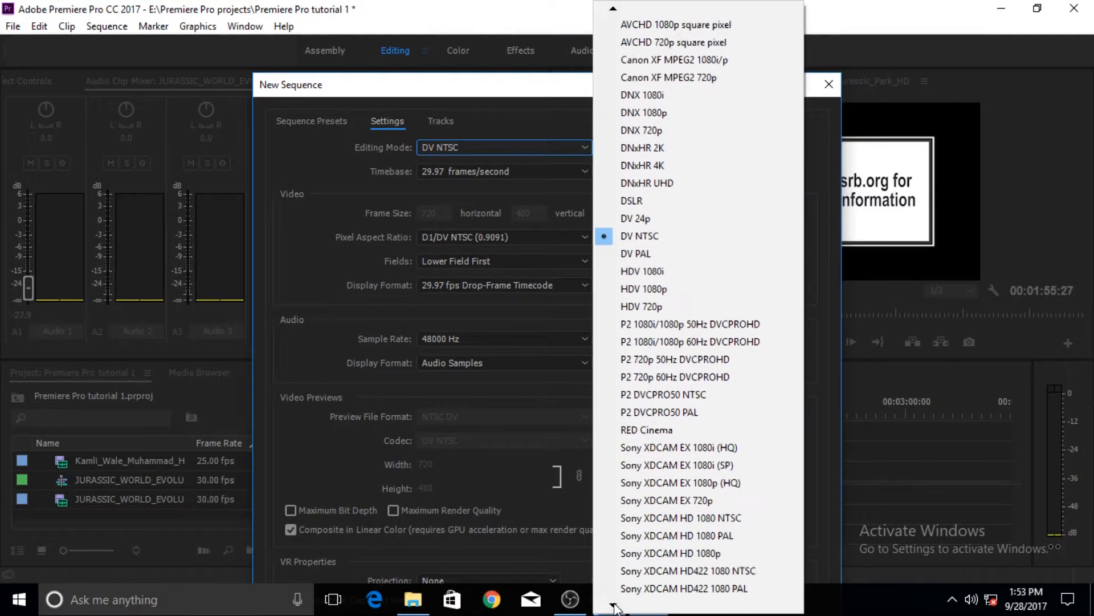
pyautogui.click(320, 164)
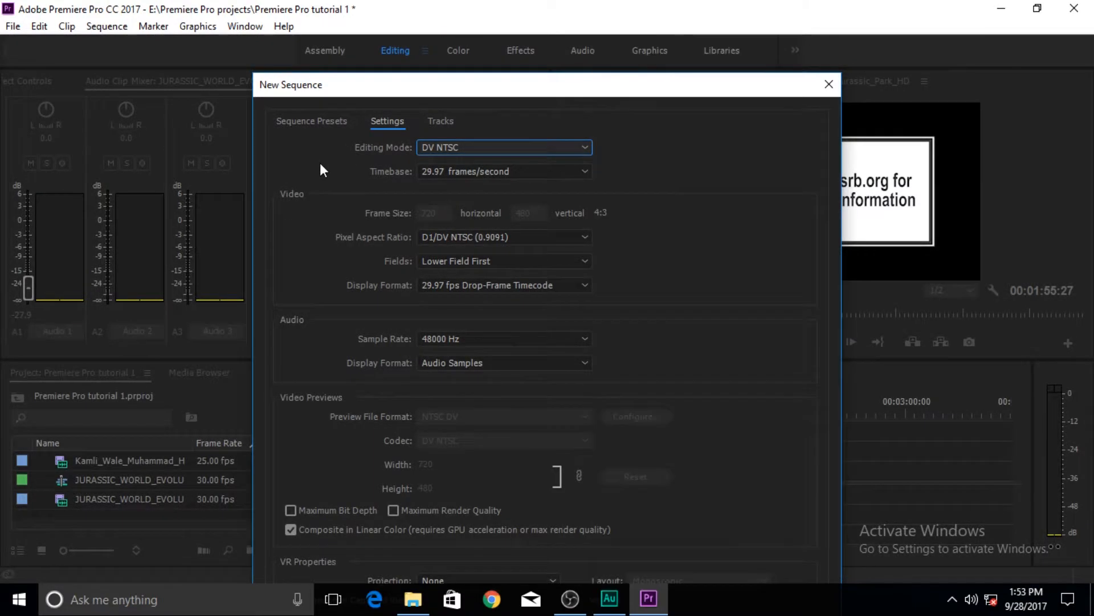
pyautogui.moveTo(635, 88); pyautogui.dragTo(633, 62)
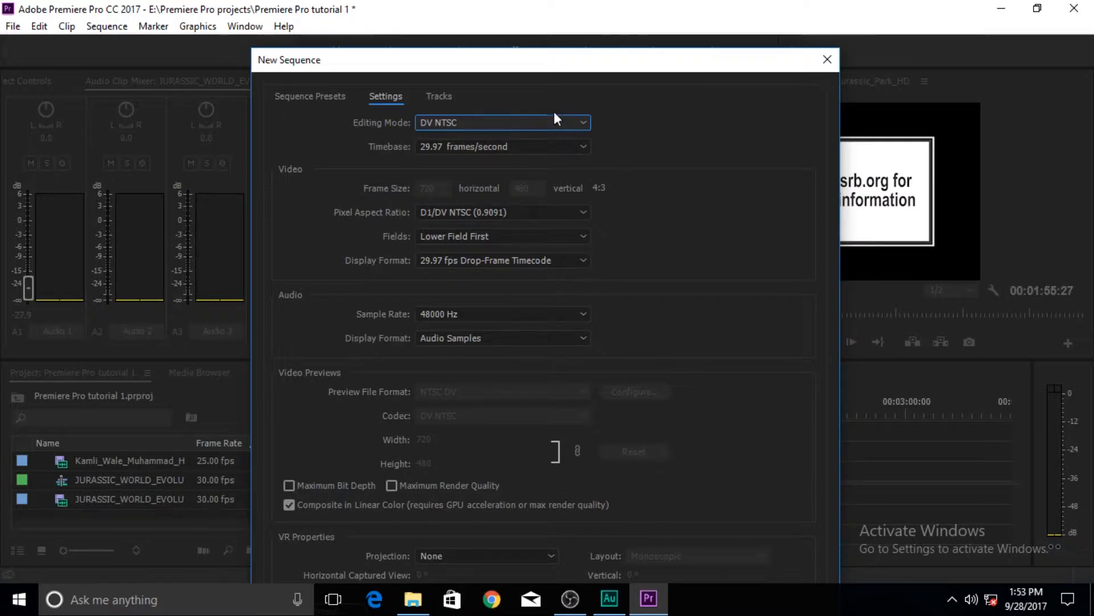
# Look at the track options for the new sequence and close its setup without creating it.
pyautogui.click(431, 97)
pyautogui.click(384, 95)
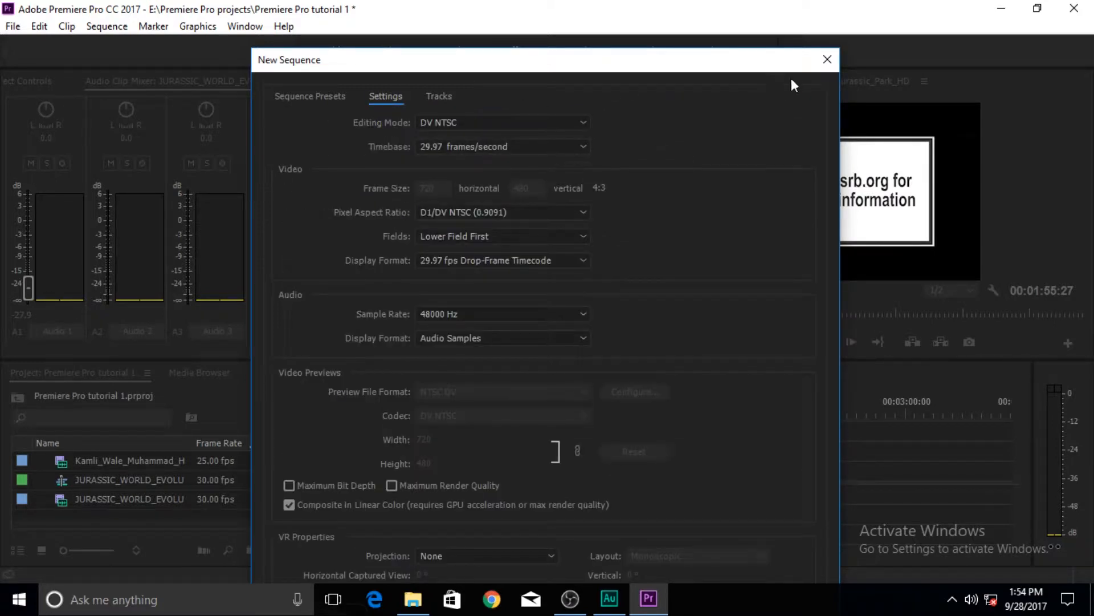
pyautogui.moveTo(716, 66)
pyautogui.mouseDown()
pyautogui.moveTo(742, 6)
pyautogui.moveTo(742, 54)
pyautogui.moveTo(616, 19)
pyautogui.moveTo(676, 29)
pyautogui.moveTo(721, 53)
pyautogui.mouseUp()
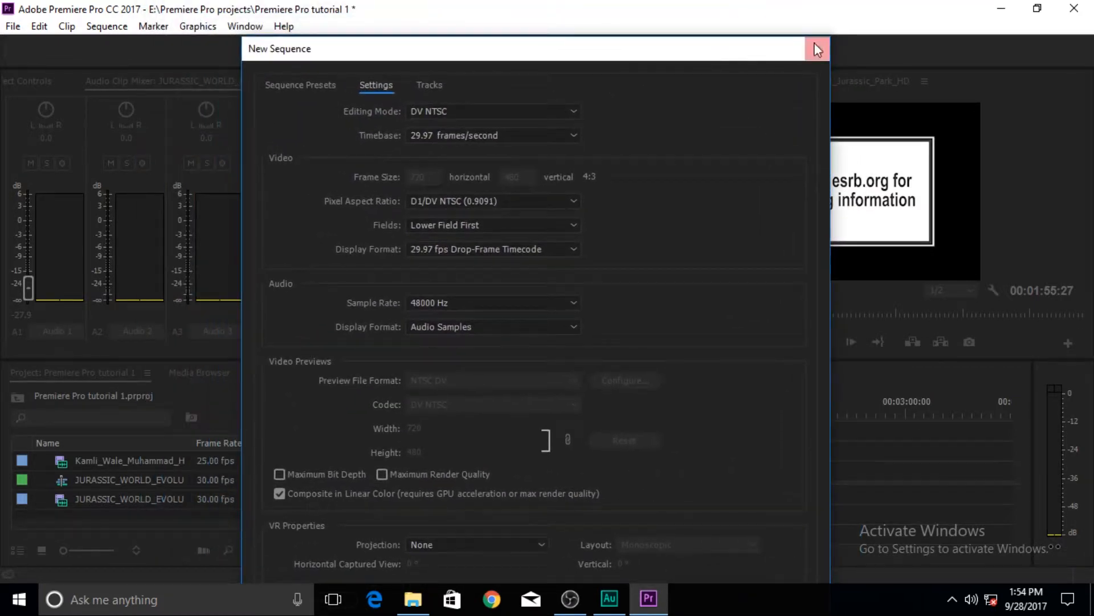
pyautogui.click(818, 50)
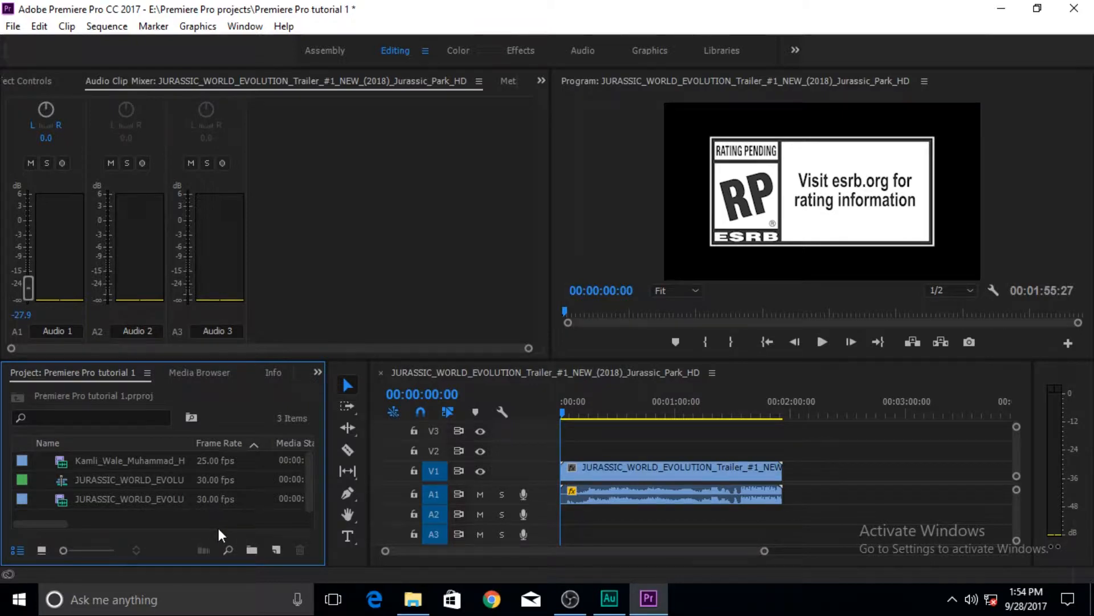
# Create a new sequence from the JURASSIC_WORLD_EVOLUTION trailer and the Kamli_Wale_Muhammad_HD clip together, starting with the trailer.
pyautogui.click(125, 501)
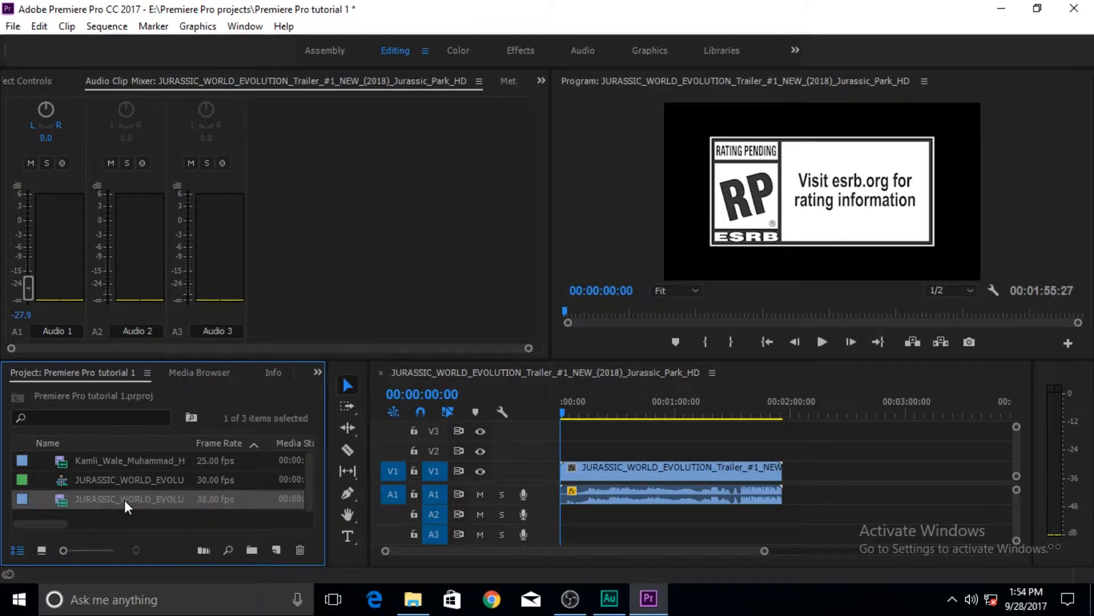
pyautogui.keyDown('ctrl'); pyautogui.click(141, 463); pyautogui.keyUp('ctrl')
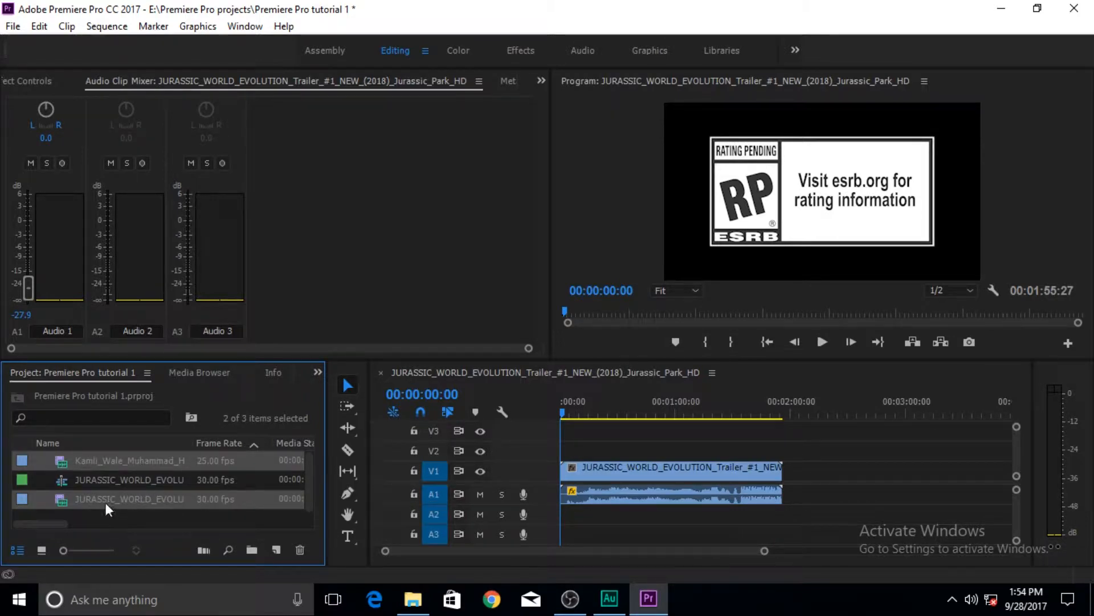
pyautogui.moveTo(104, 495); pyautogui.dragTo(279, 552)
pyautogui.click(131, 500)
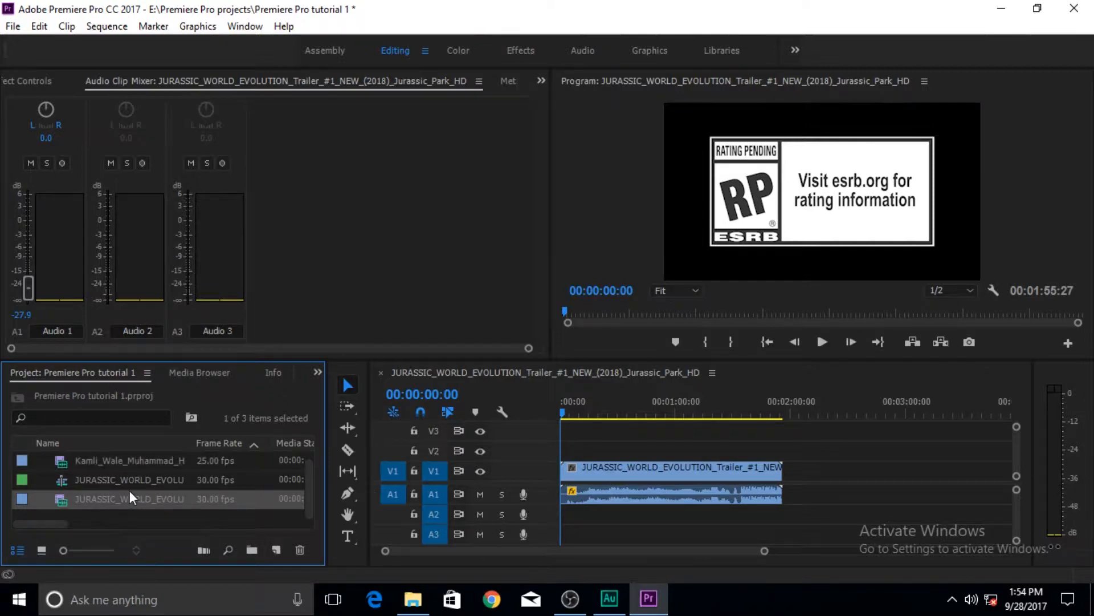
pyautogui.keyDown('ctrl'); pyautogui.click(118, 463); pyautogui.keyUp('ctrl')
pyautogui.moveTo(121, 500); pyautogui.dragTo(278, 553)
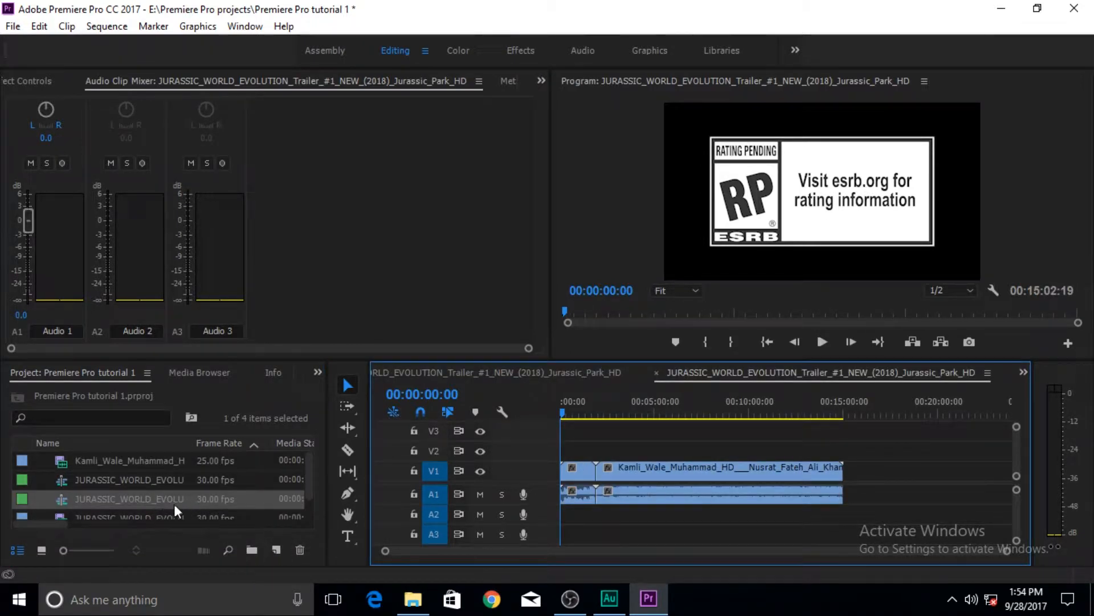
# Rename the sequence made from the two clips as "Third Method of Sequence Creation" in the project.
pyautogui.rightClick(139, 502)
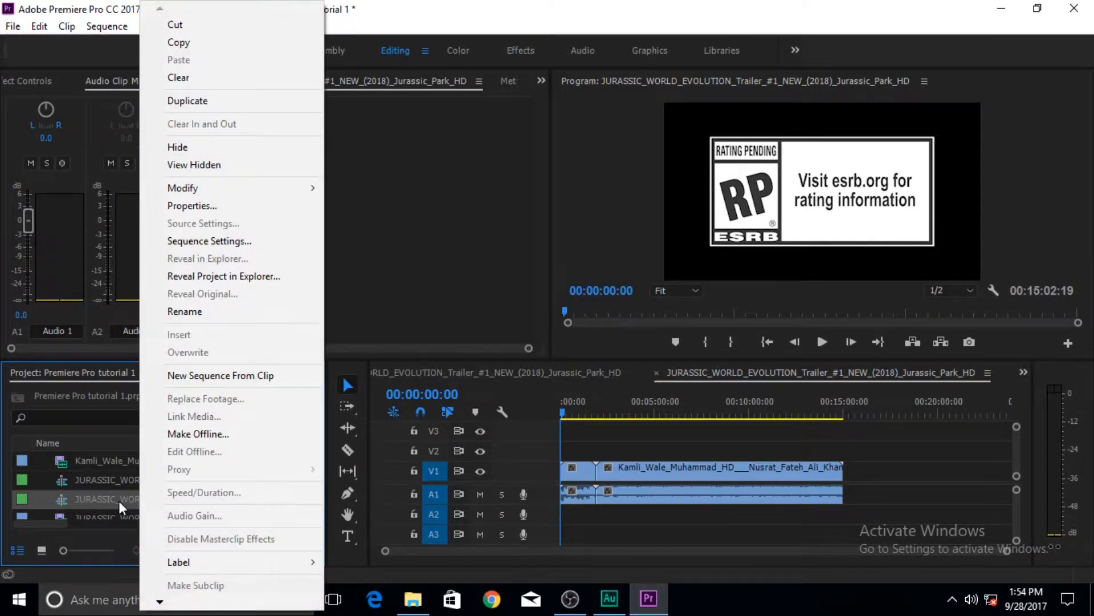
pyautogui.moveTo(160, 601)
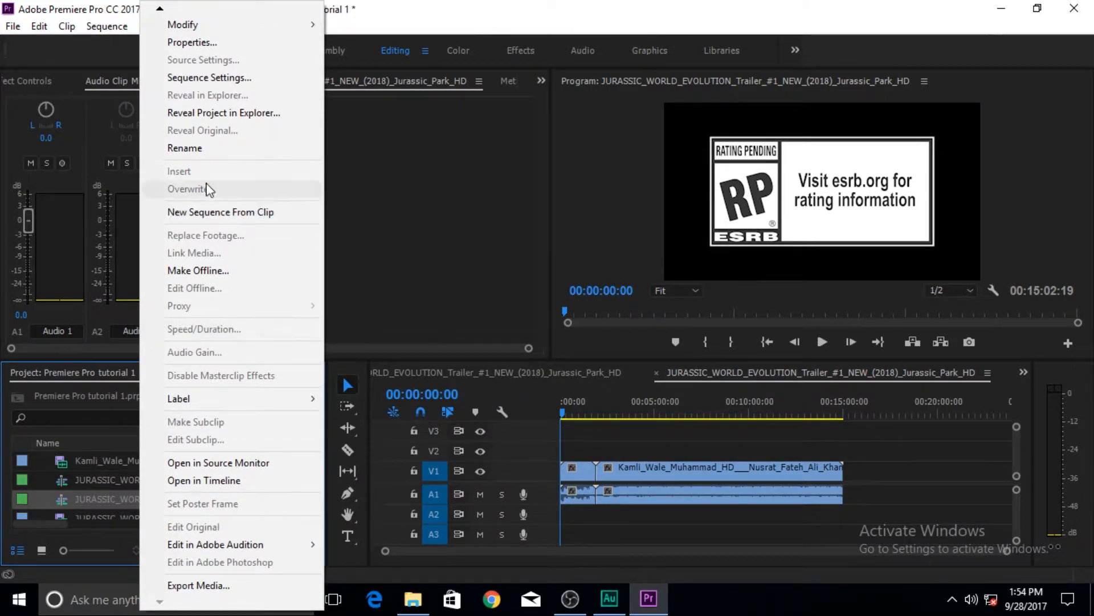
pyautogui.click(202, 149)
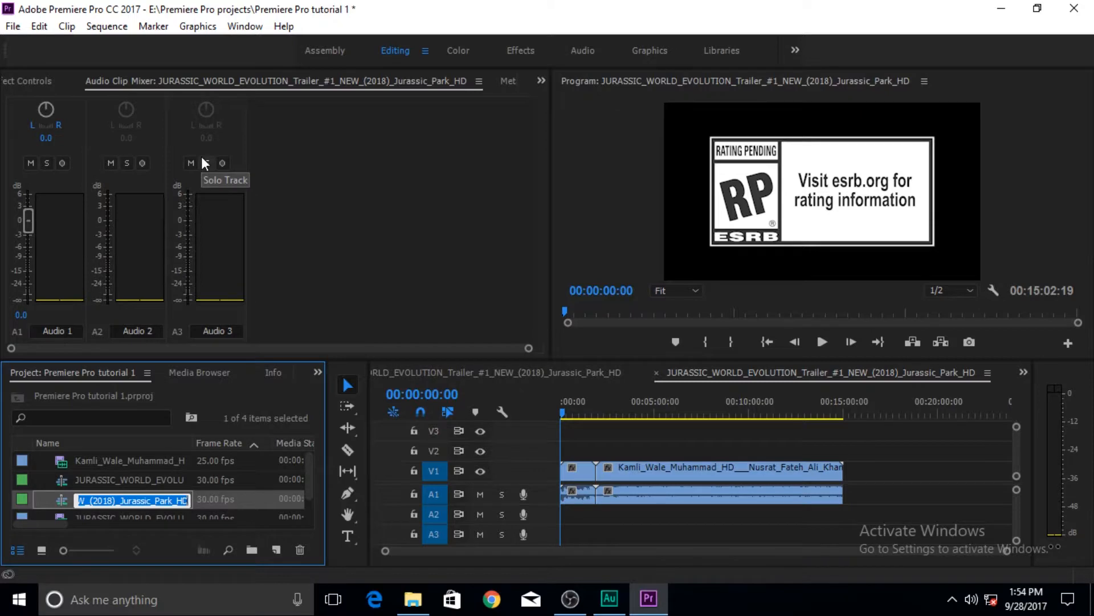
pyautogui.write('S')
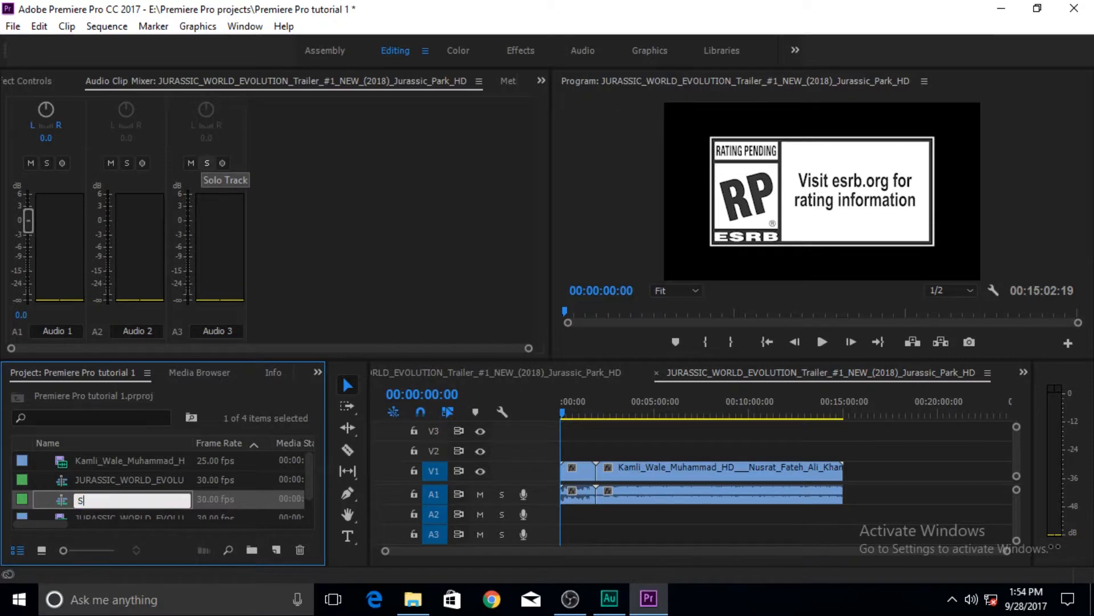
pyautogui.write('econd')
pyautogui.press('BackSpace')
pyautogui.press('BackSpace')
pyautogui.press('BackSpace')
pyautogui.press('BackSpace')
pyautogui.press('BackSpace')
pyautogui.press('BackSpace')
pyautogui.write('Third ')
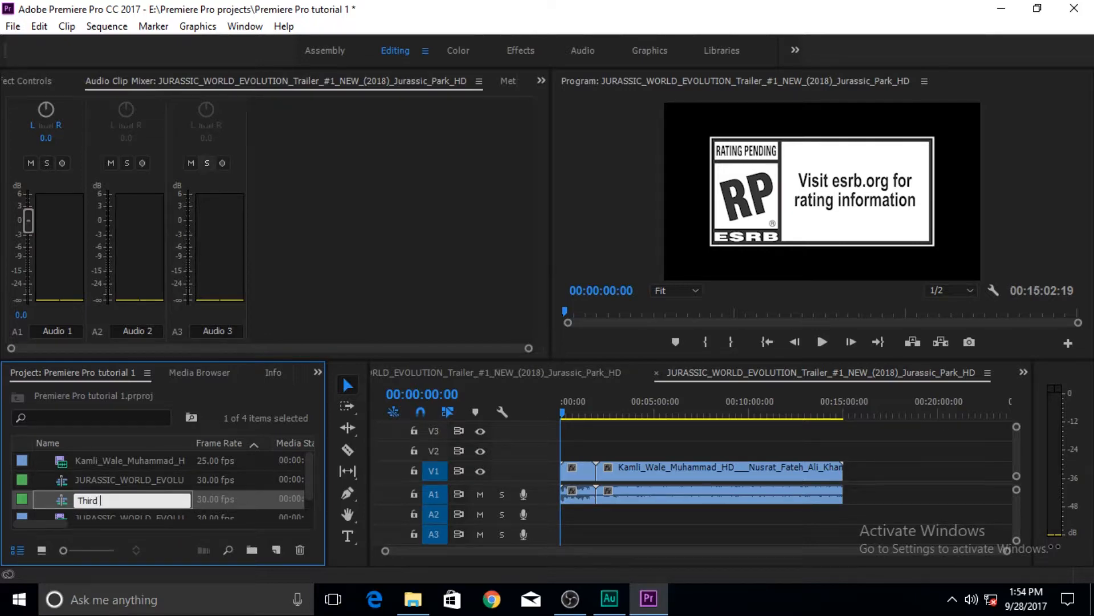
pyautogui.write('Method of Sequence Creation')
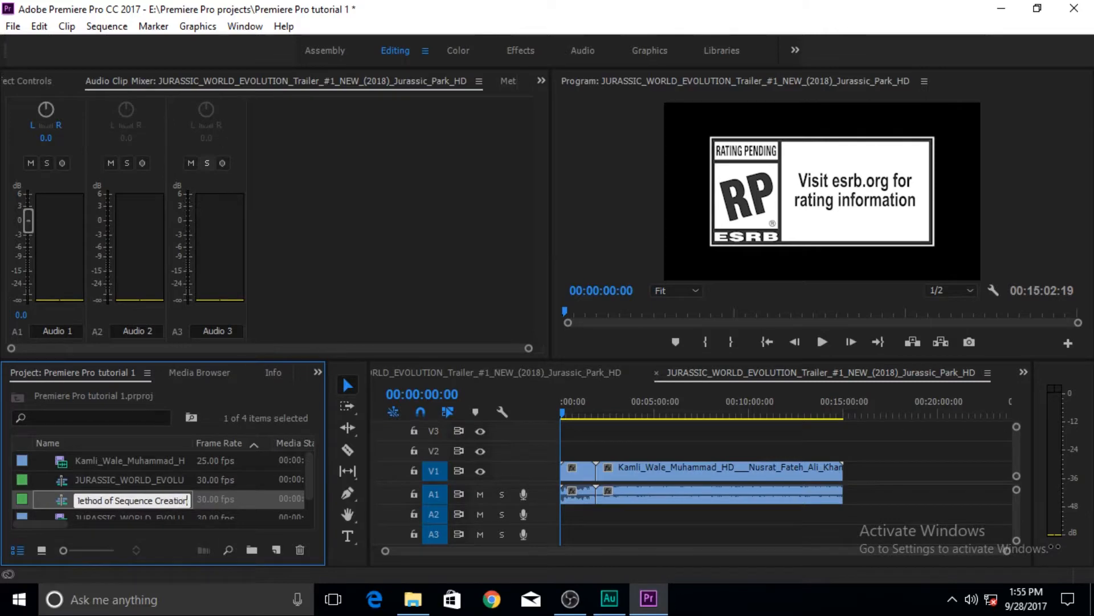
pyautogui.press('Tab')
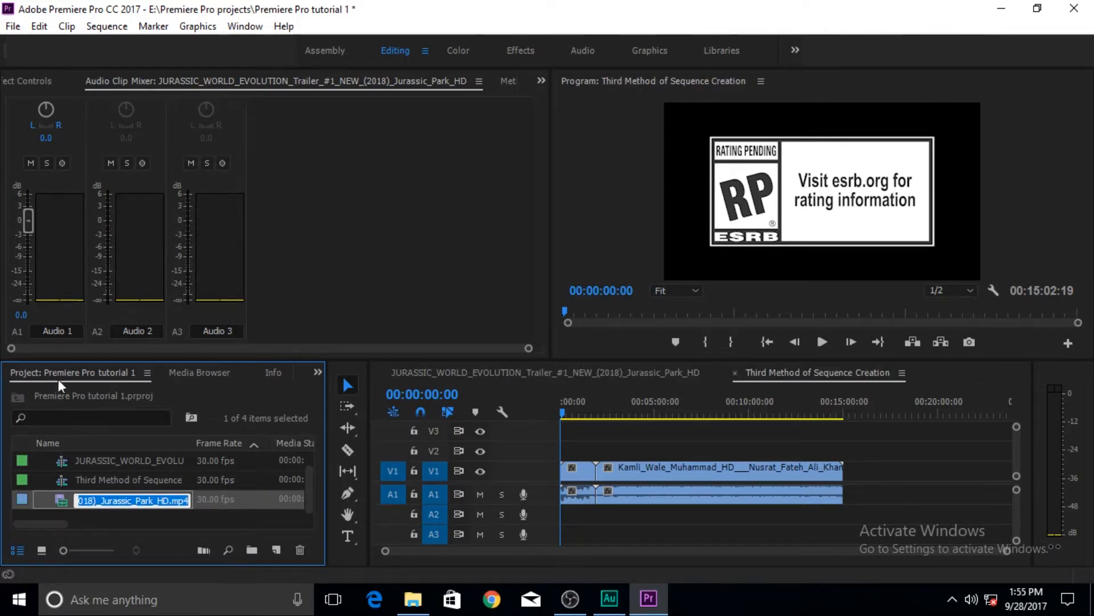
pyautogui.click(112, 480)
pyautogui.click(95, 501)
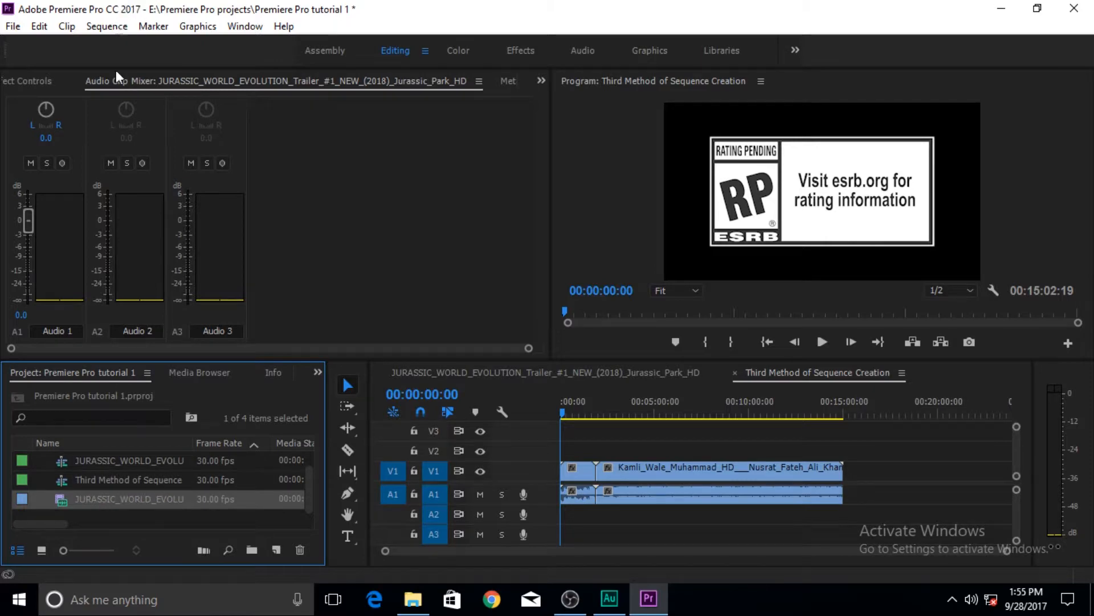
# Review the sequence settings of Third Method of Sequence Creation and close them without changes.
pyautogui.click(114, 479)
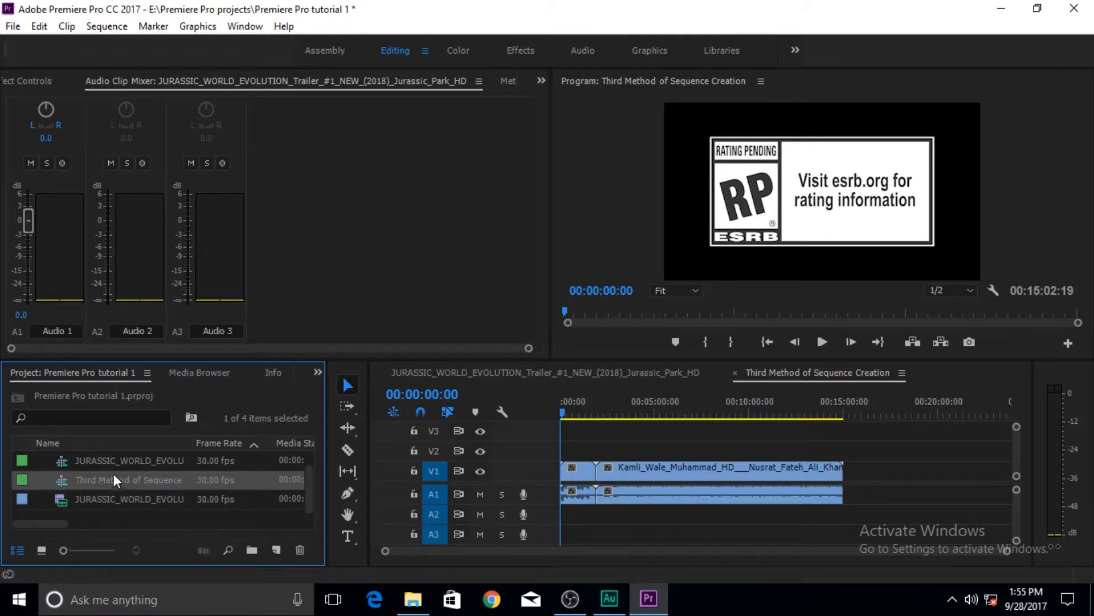
pyautogui.click(106, 26)
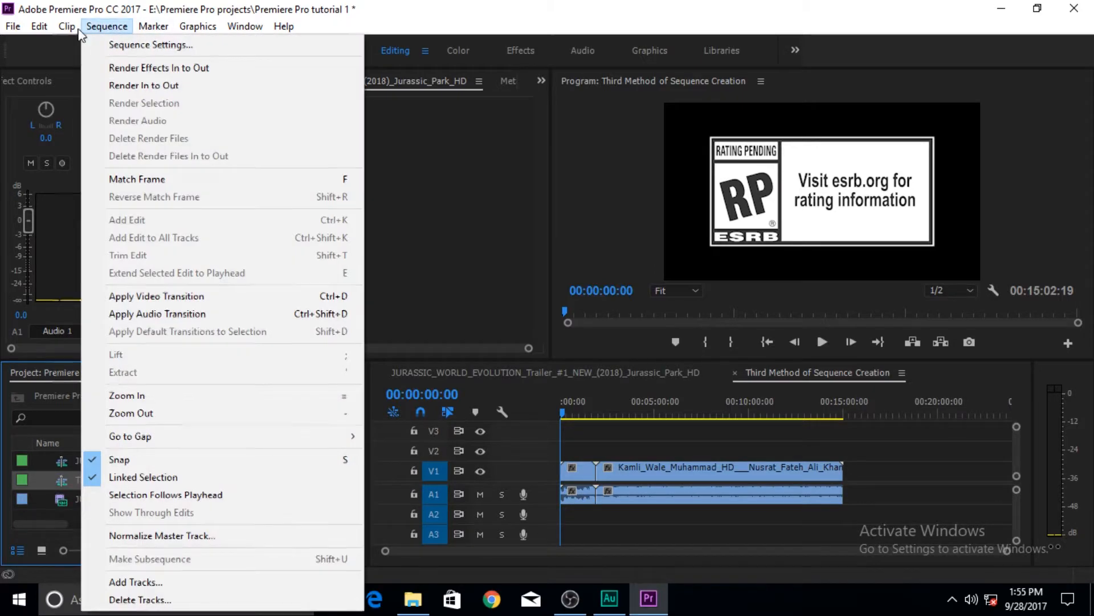
pyautogui.click(126, 50)
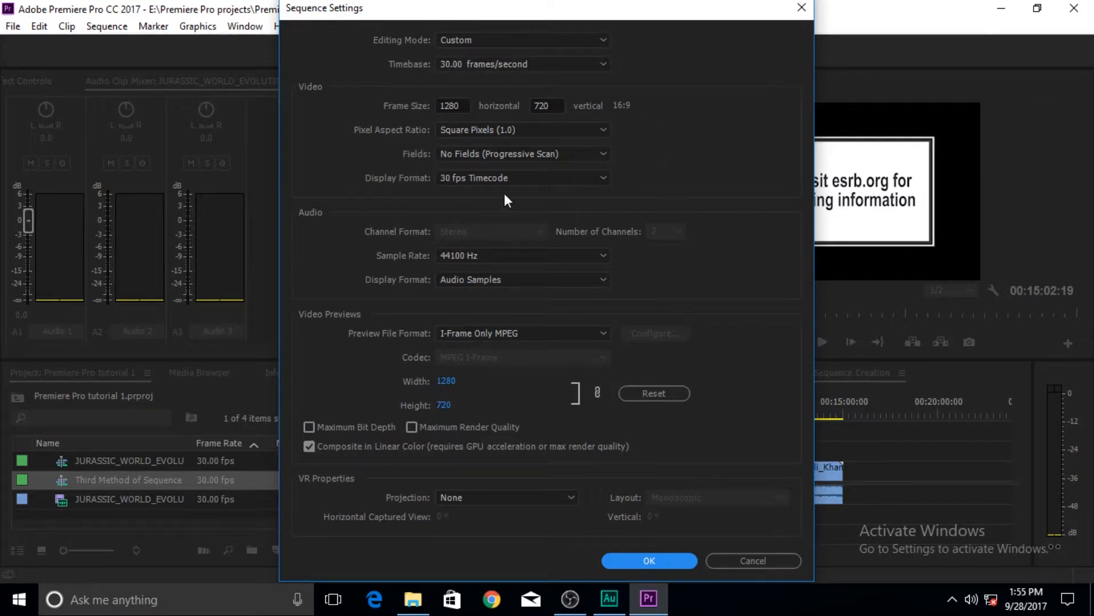
pyautogui.click(742, 563)
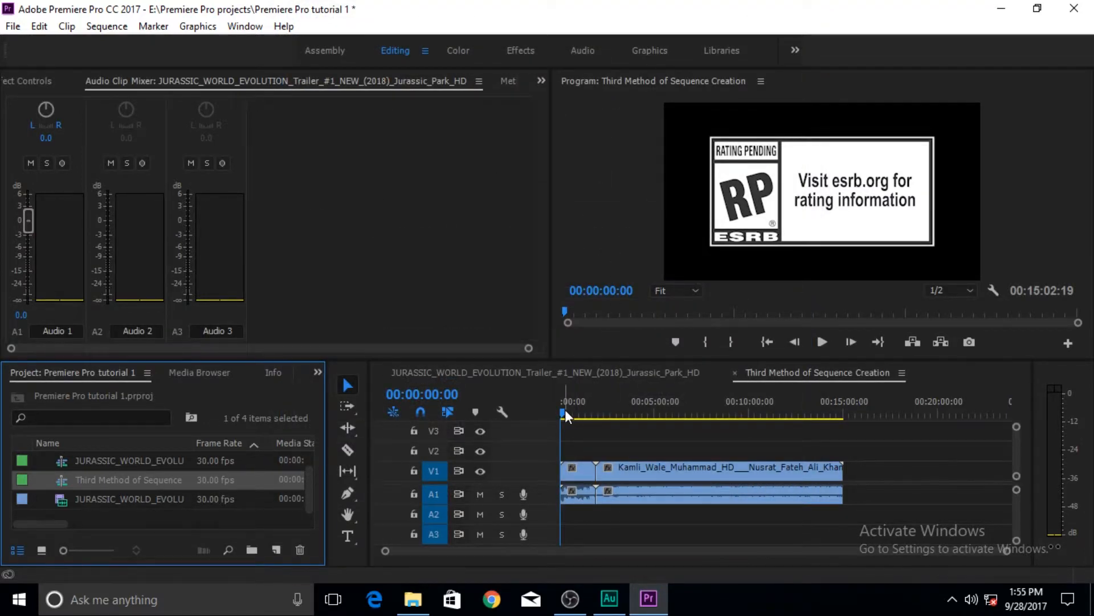
# Lower the Audio 1 clip volume to -41.4 dB for the trailer and -24.4 dB for the Kamli_Wale_Muhammad_HD clip.
pyautogui.moveTo(25, 221); pyautogui.dragTo(25, 263)
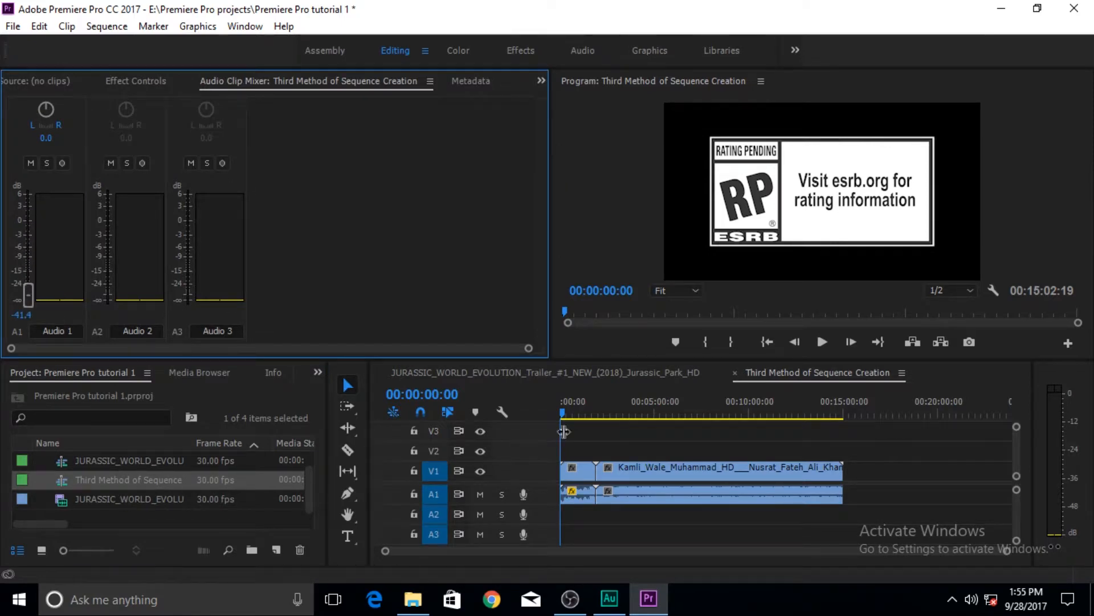
pyautogui.moveTo(564, 412); pyautogui.dragTo(601, 414)
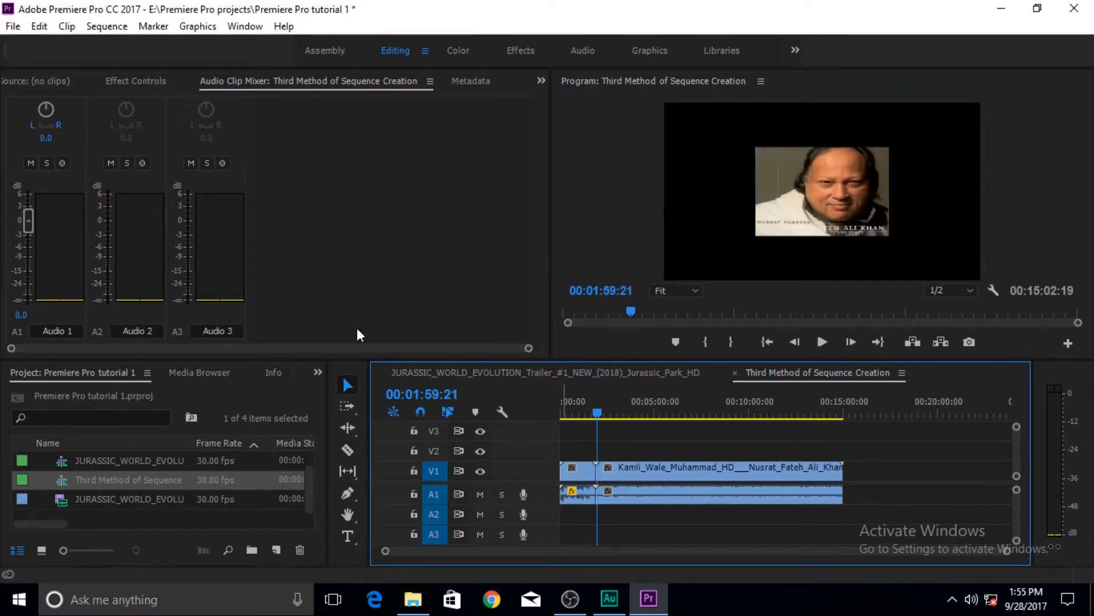
pyautogui.moveTo(28, 221); pyautogui.dragTo(32, 287)
# Apply Scale to Frame Size to the Kamli_Wale_Muhammad_HD clip in the timeline.
pyautogui.moveTo(598, 415); pyautogui.dragTo(606, 415)
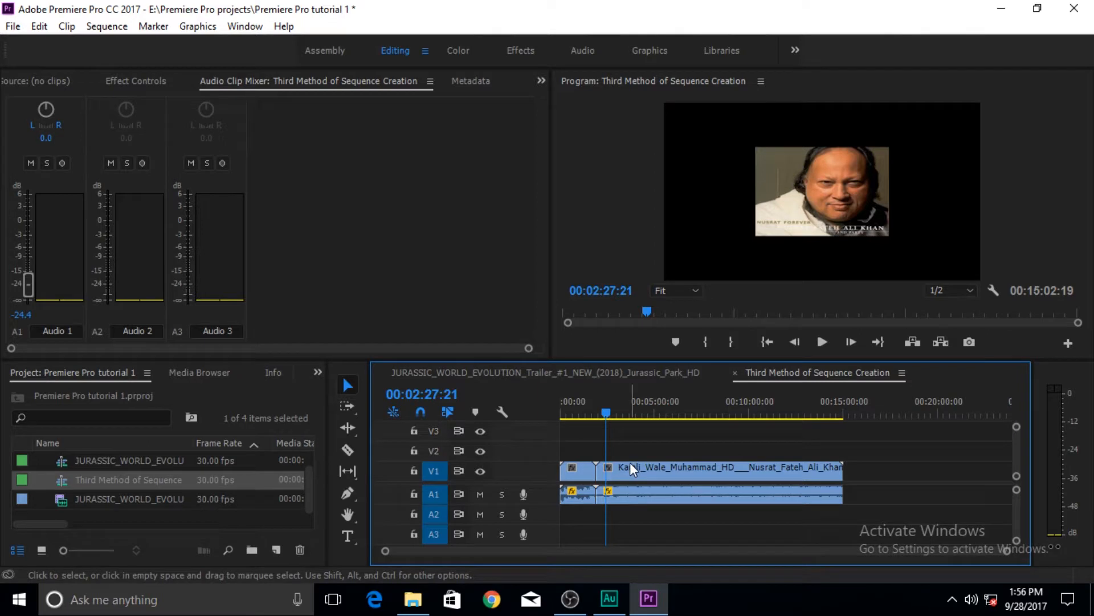
pyautogui.click(632, 478)
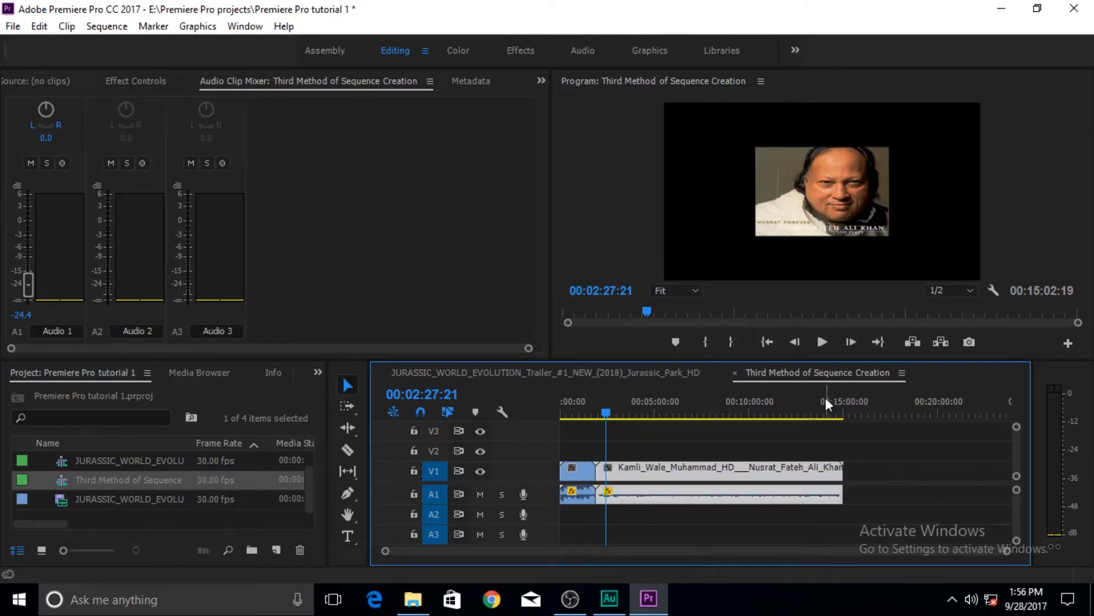
pyautogui.rightClick(644, 474)
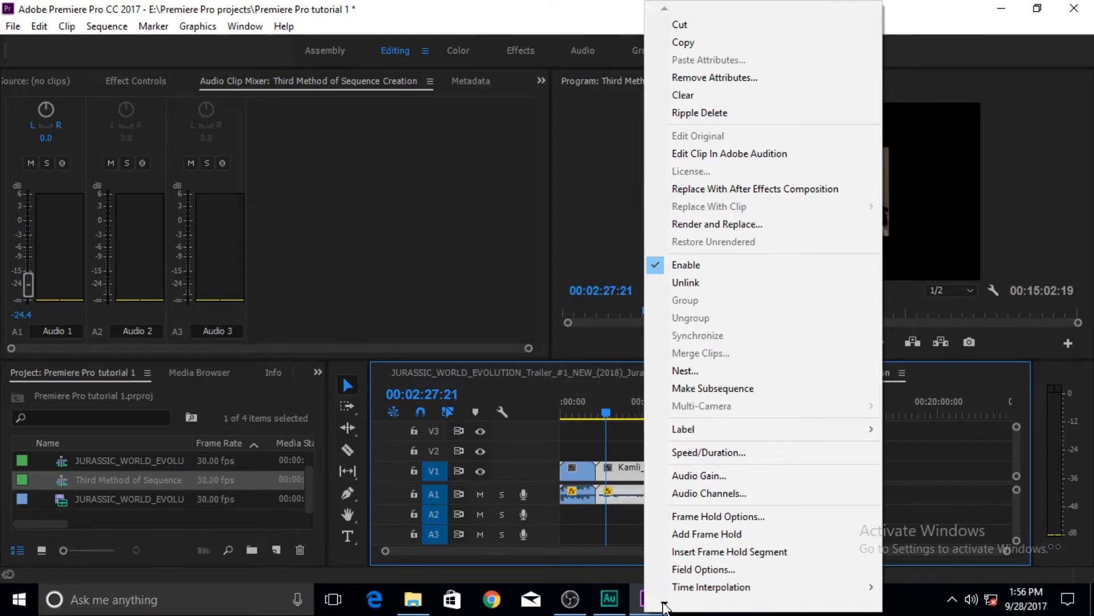
pyautogui.moveTo(664, 608)
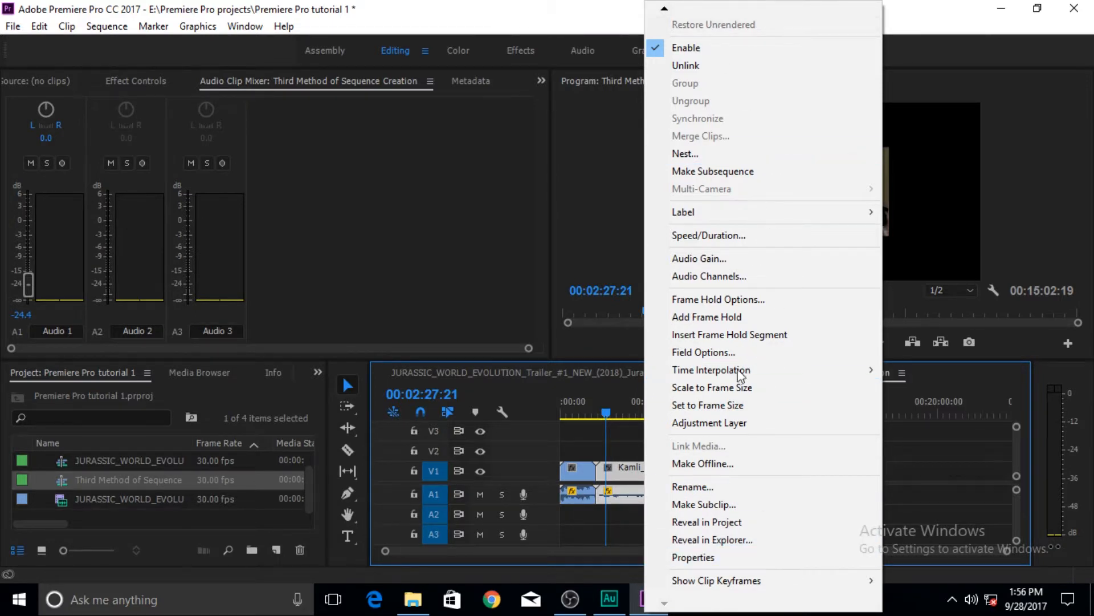
pyautogui.moveTo(667, 11)
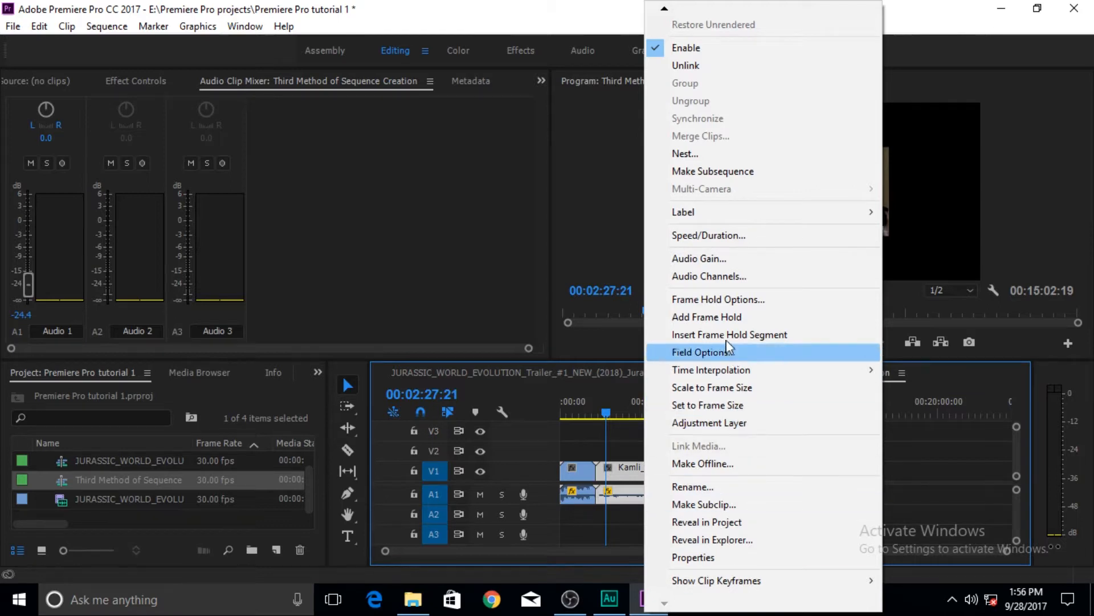
pyautogui.click(723, 391)
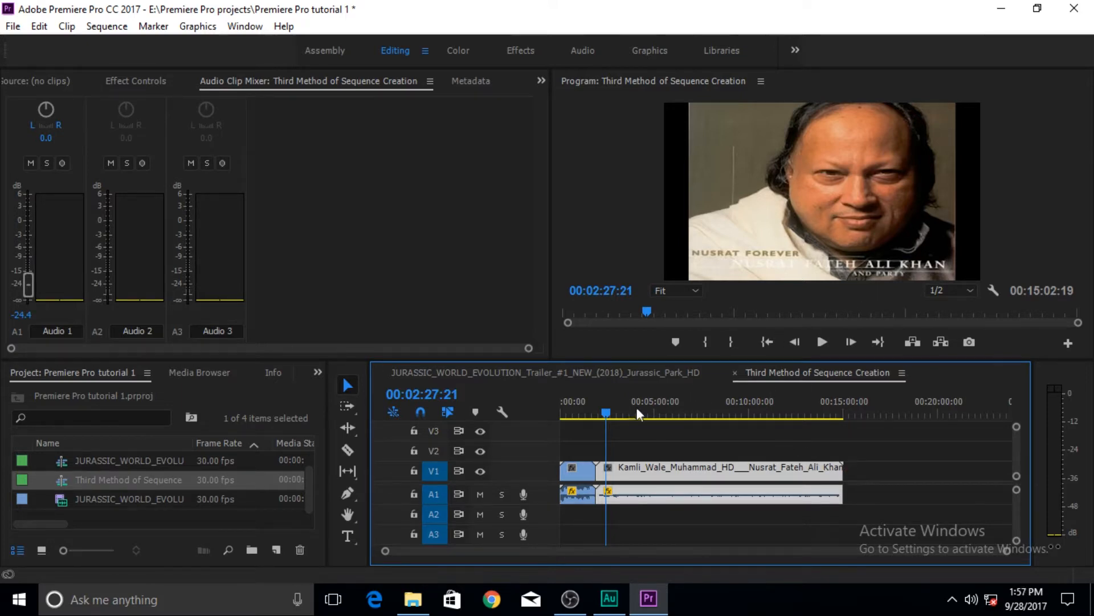
# Scrub across both clips to compare how they fill the frame, and check the frame-size options of the Kamli_Wale_Muhammad_HD clip.
pyautogui.moveTo(610, 411); pyautogui.dragTo(587, 413)
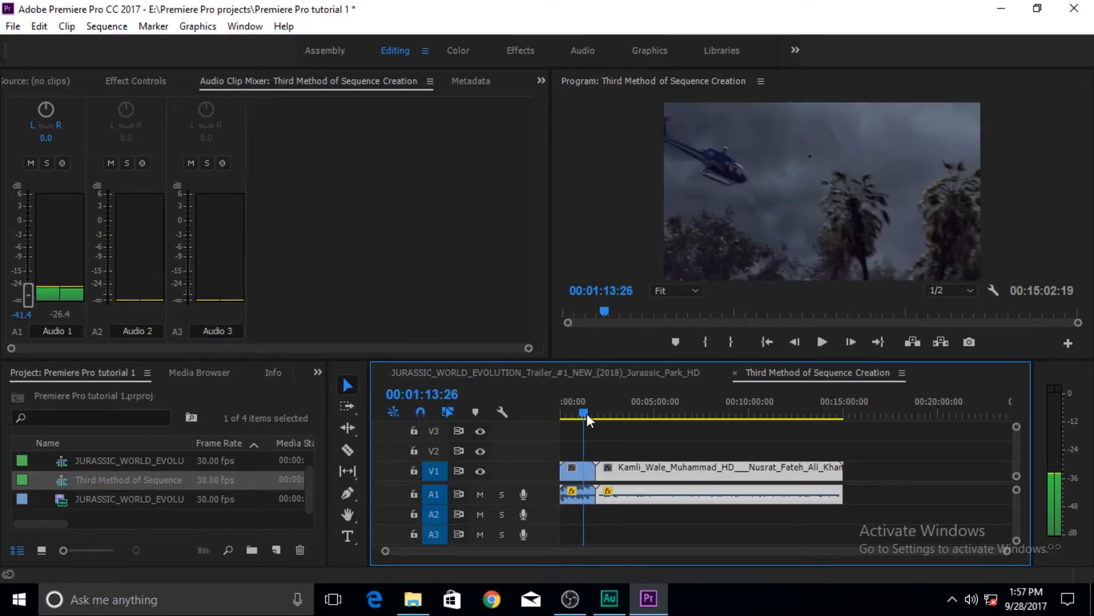
pyautogui.moveTo(583, 415)
pyautogui.mouseDown()
pyautogui.moveTo(610, 416)
pyautogui.moveTo(582, 413)
pyautogui.mouseUp()
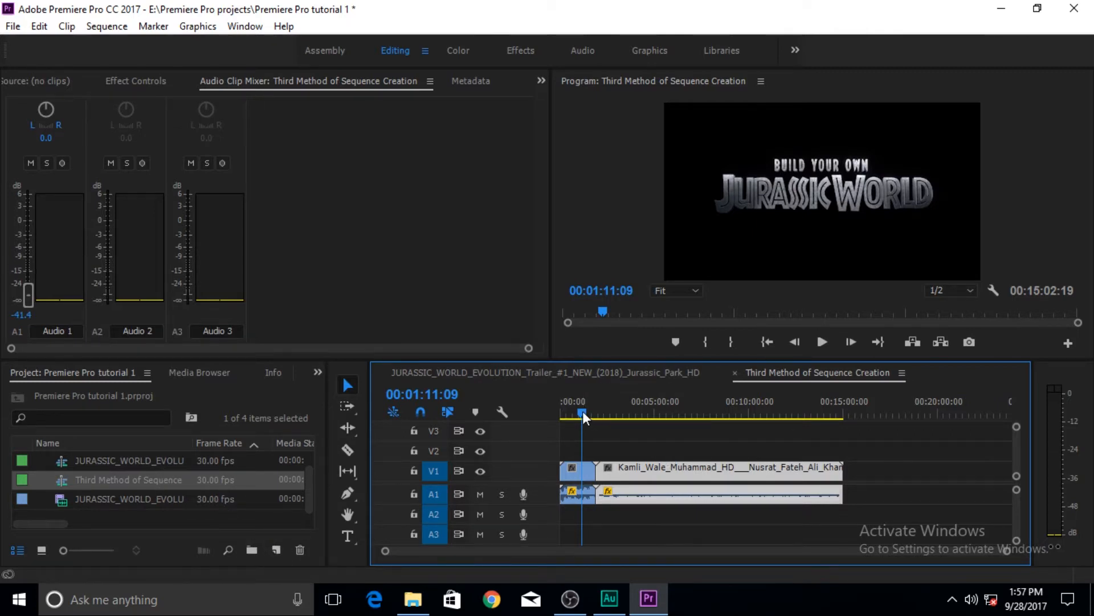
pyautogui.moveTo(583, 412); pyautogui.dragTo(587, 412)
pyautogui.click(593, 467)
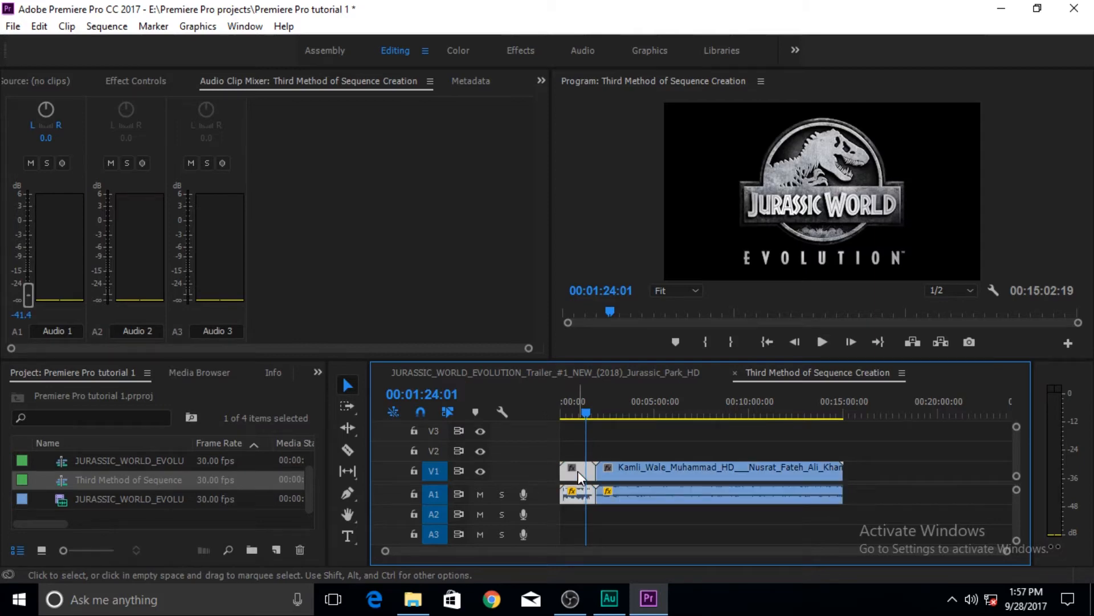
pyautogui.moveTo(587, 415); pyautogui.dragTo(608, 419)
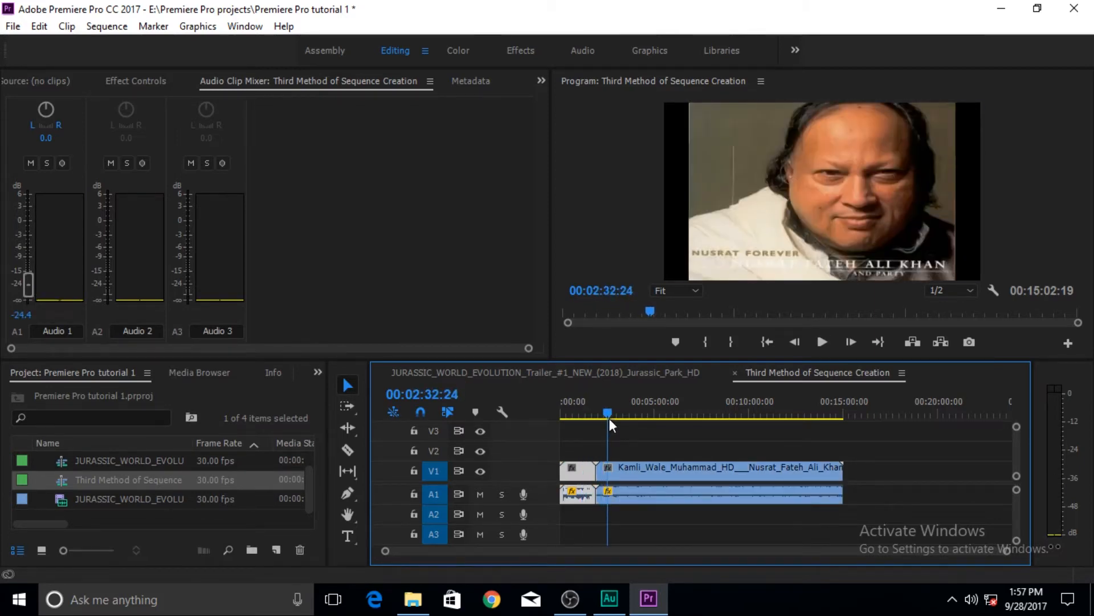
pyautogui.click(637, 468)
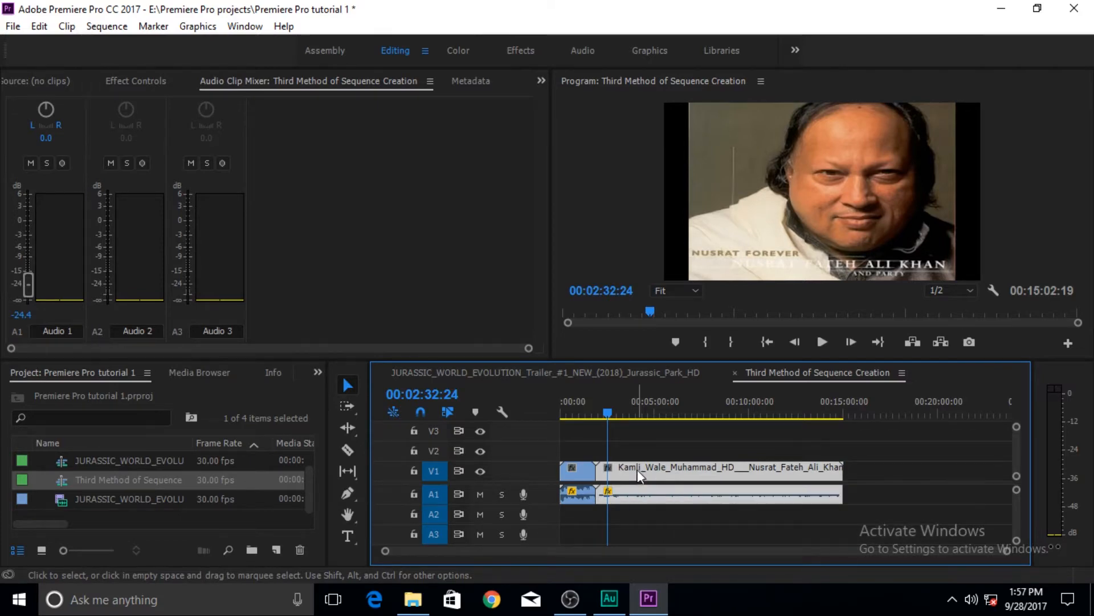
pyautogui.rightClick(720, 477)
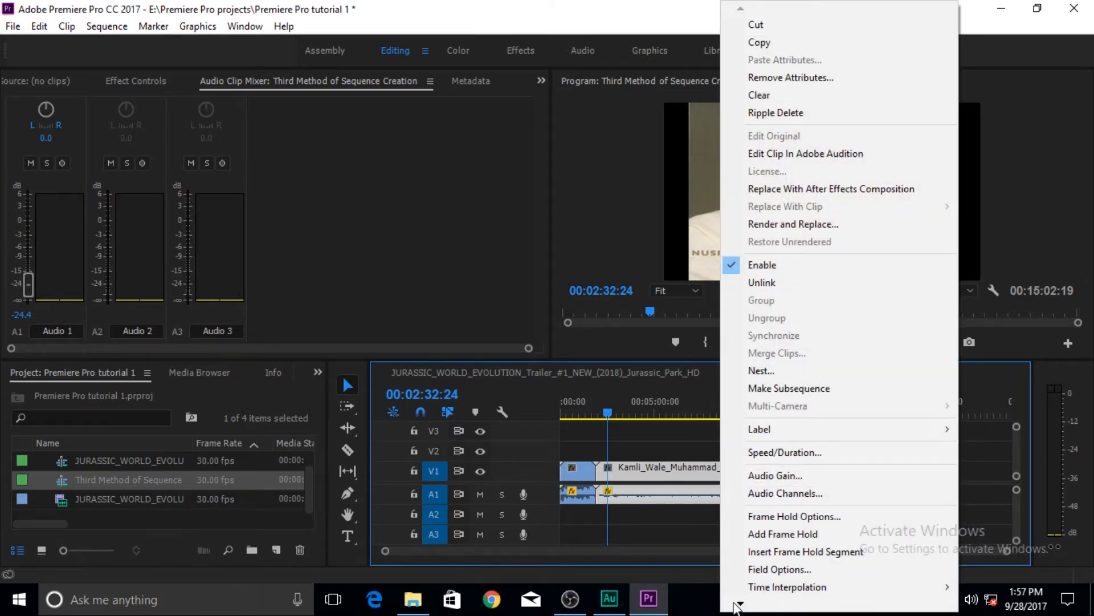
pyautogui.moveTo(740, 606)
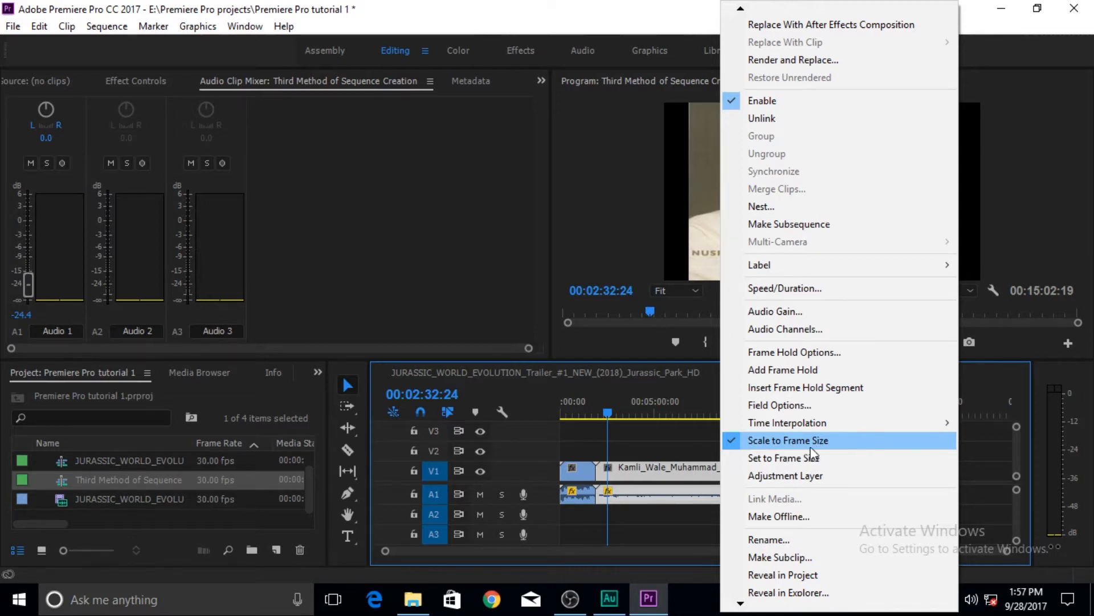
pyautogui.click(680, 407)
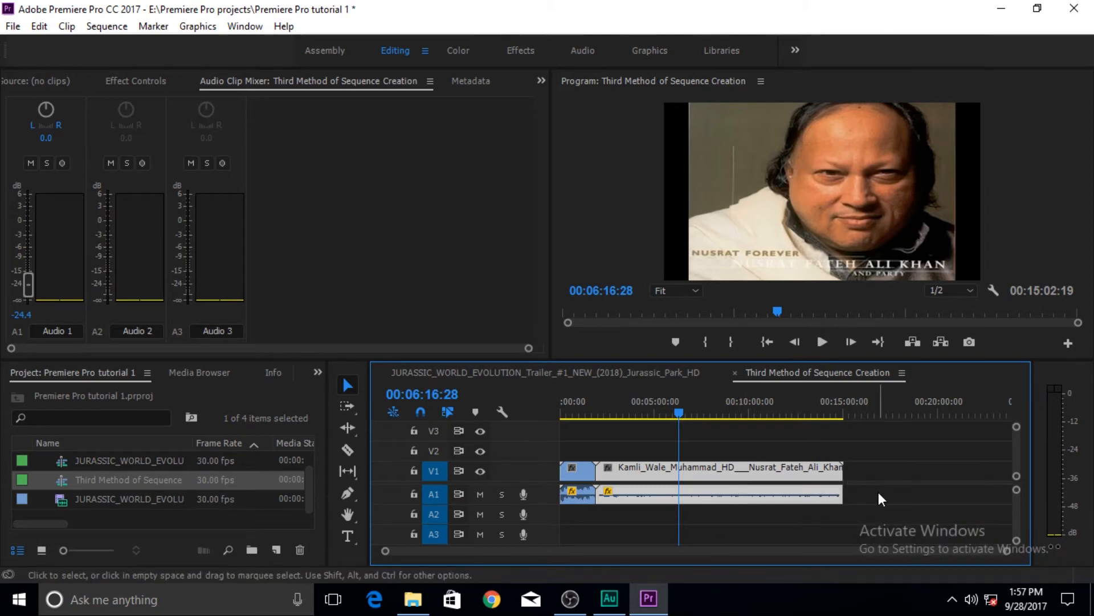
# Check the New Item options that include creating a sequence in the project, and close them without choosing one.
pyautogui.rightClick(116, 517)
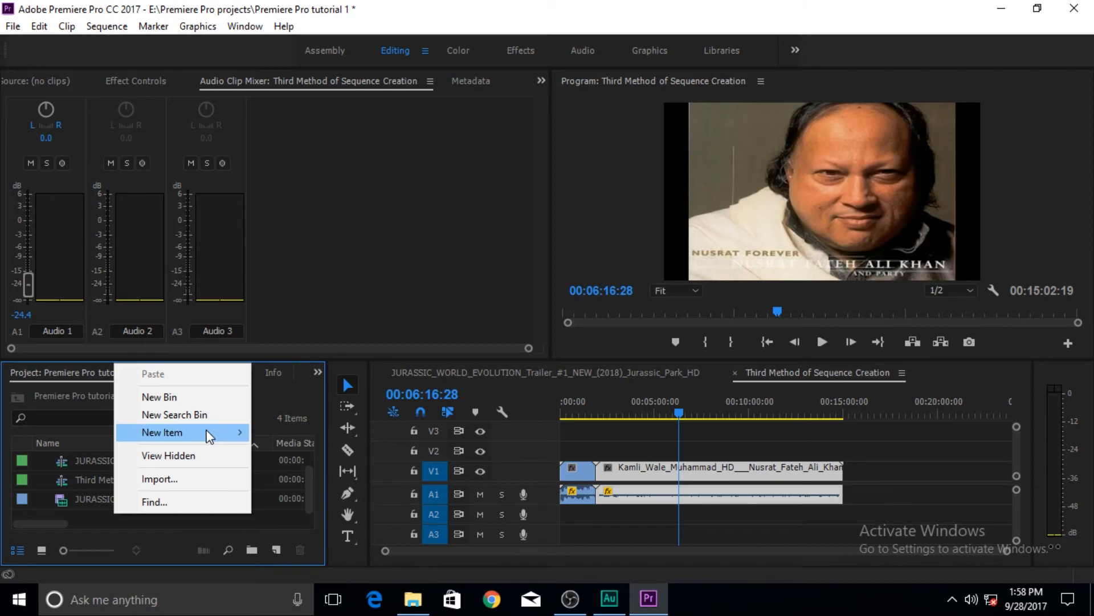
pyautogui.moveTo(210, 436)
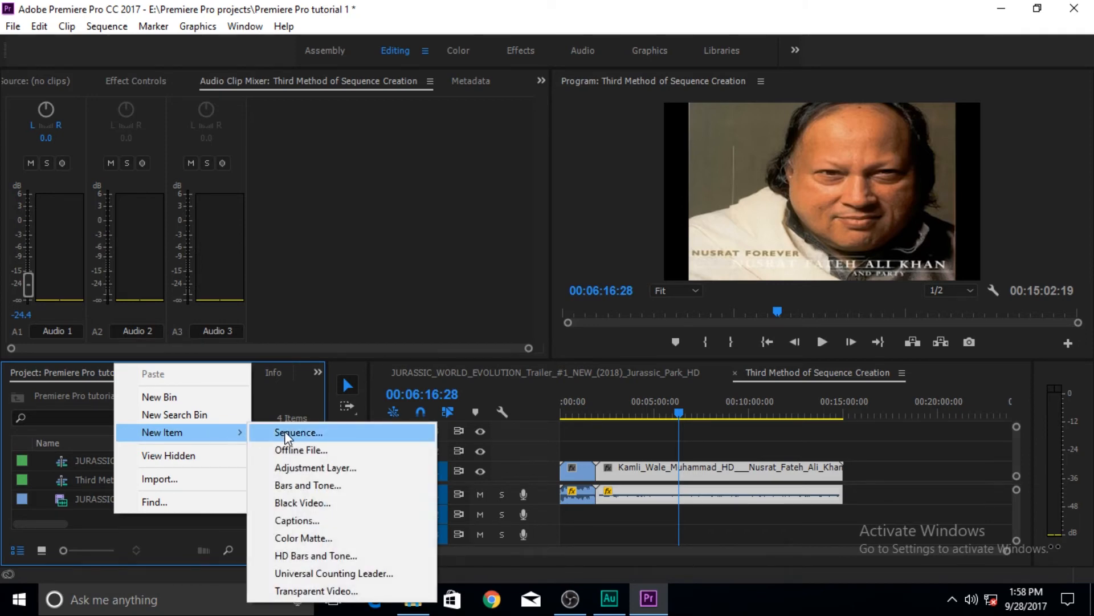
pyautogui.click(136, 518)
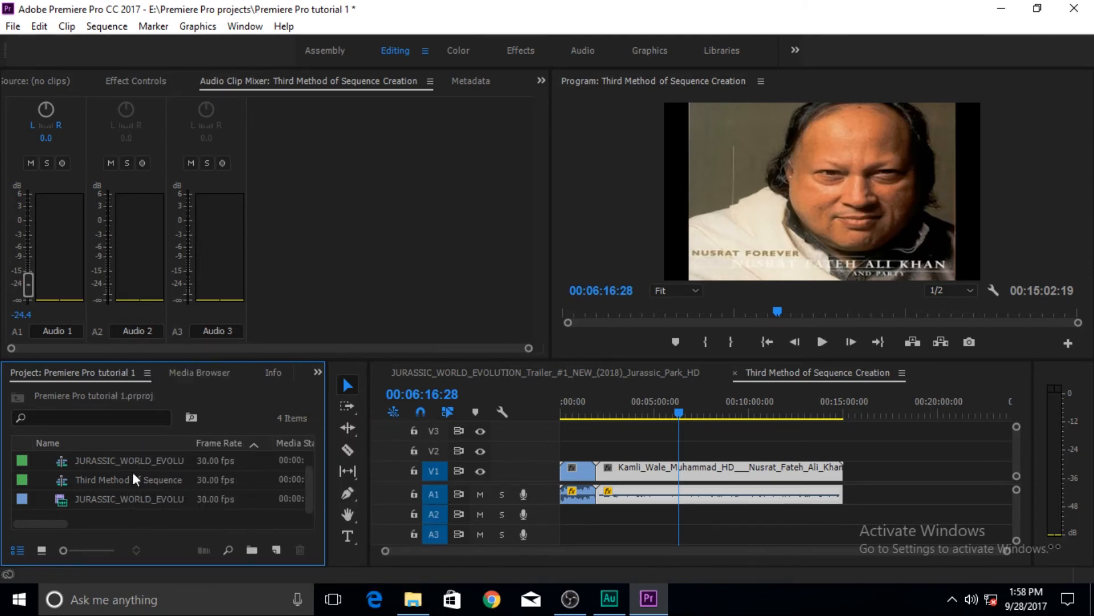
pyautogui.moveTo(111, 498); pyautogui.dragTo(166, 504)
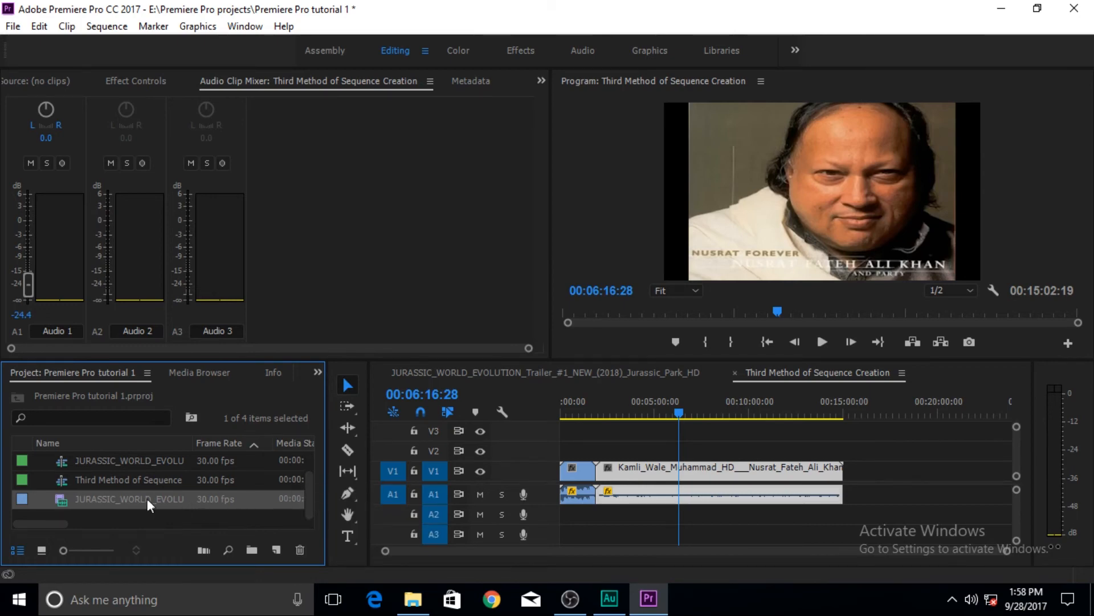
pyautogui.click(131, 486)
pyautogui.scroll(1, 155, 515)
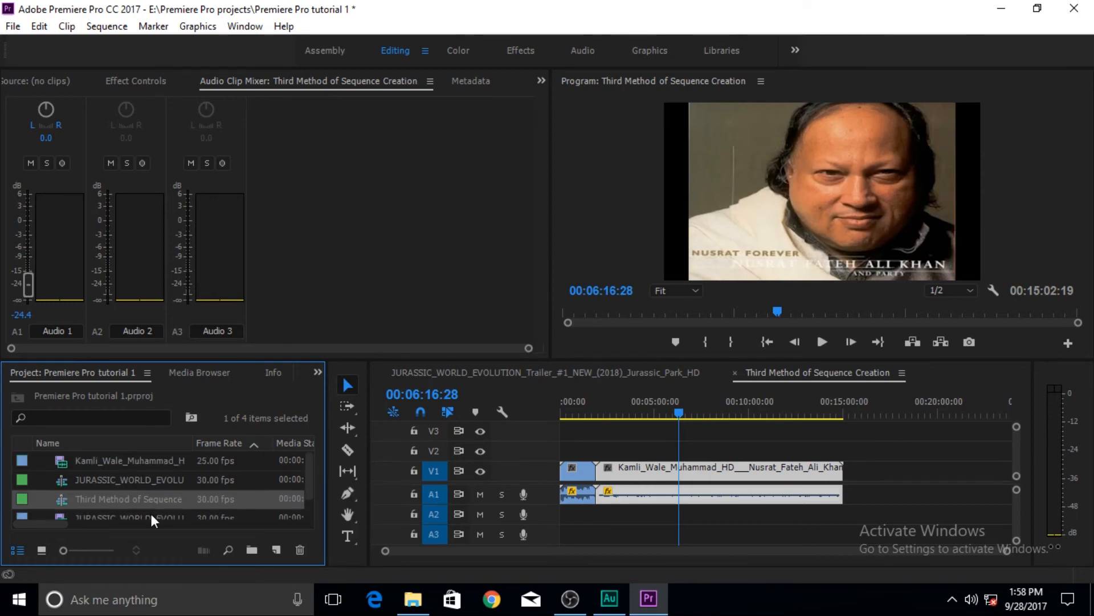
pyautogui.click(105, 481)
pyautogui.scroll(-1, 108, 501)
pyautogui.scroll(1, 114, 509)
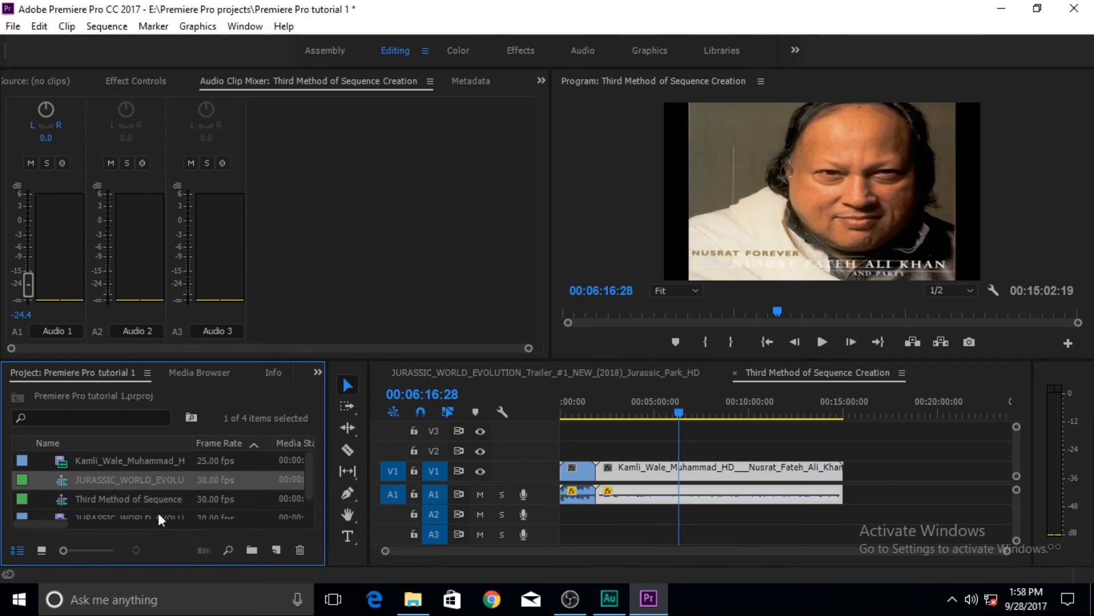
# Review the sequence settings of Third Method of Sequence Creation, cancel without changes, and minimize the program to the desktop.
pyautogui.click(137, 502)
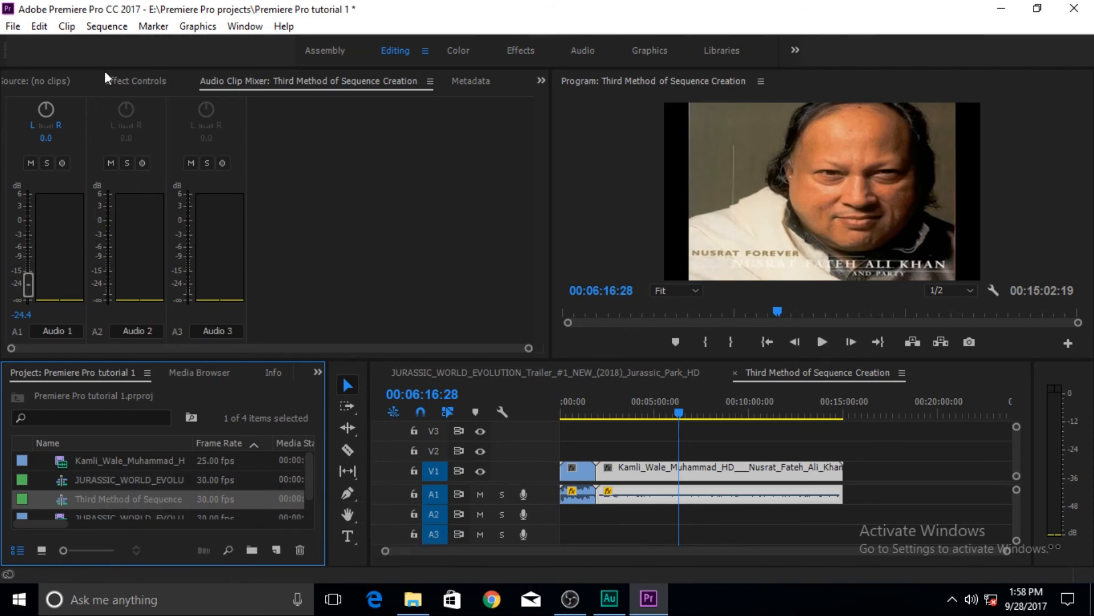
pyautogui.click(108, 26)
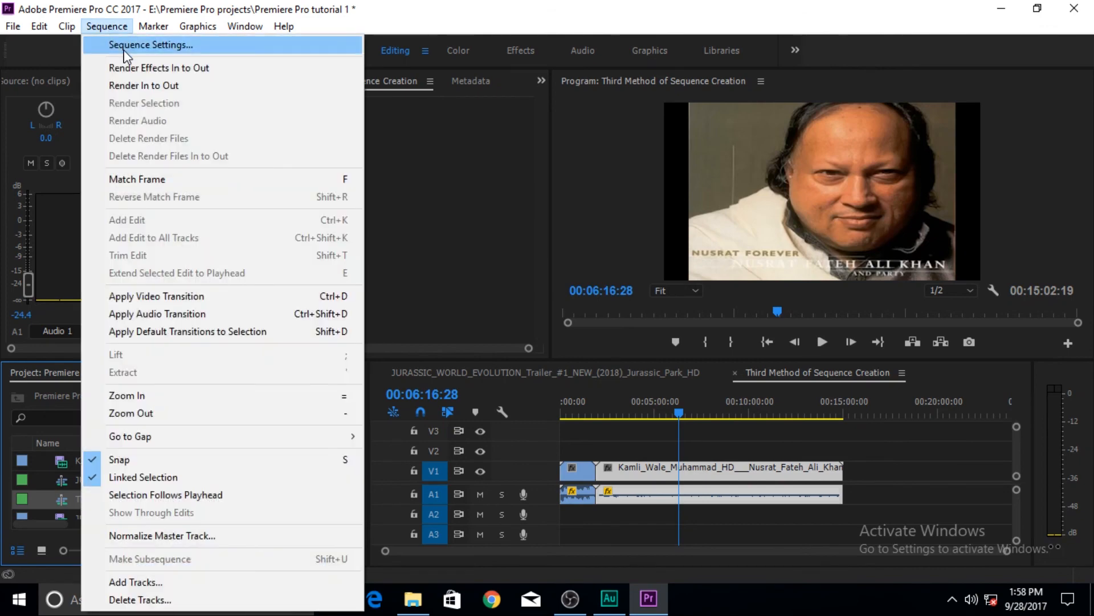
pyautogui.click(150, 45)
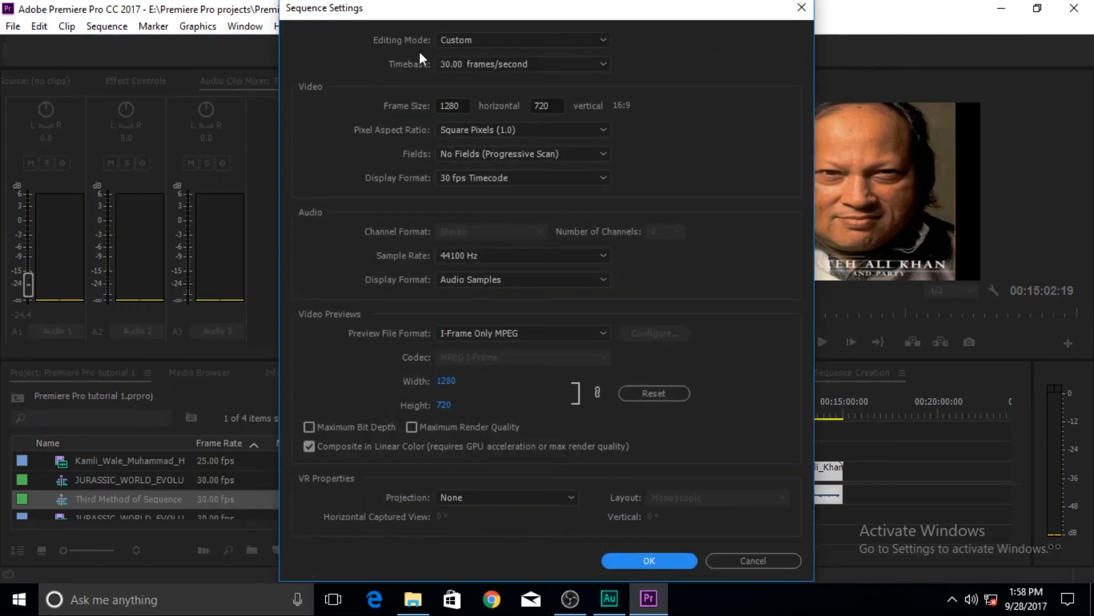
pyautogui.click(741, 563)
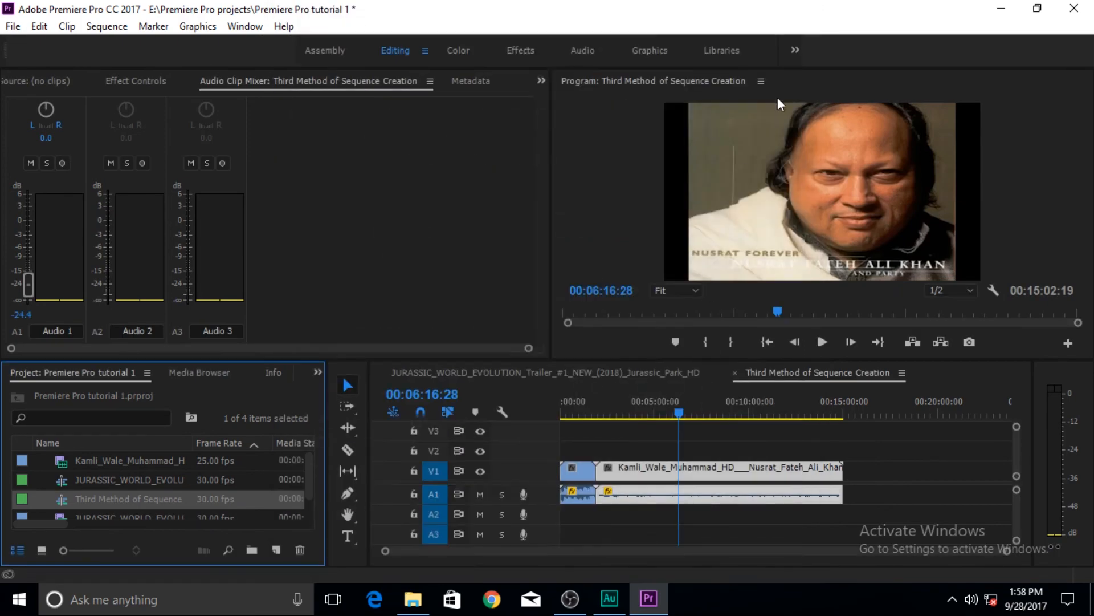
pyautogui.click(1001, 15)
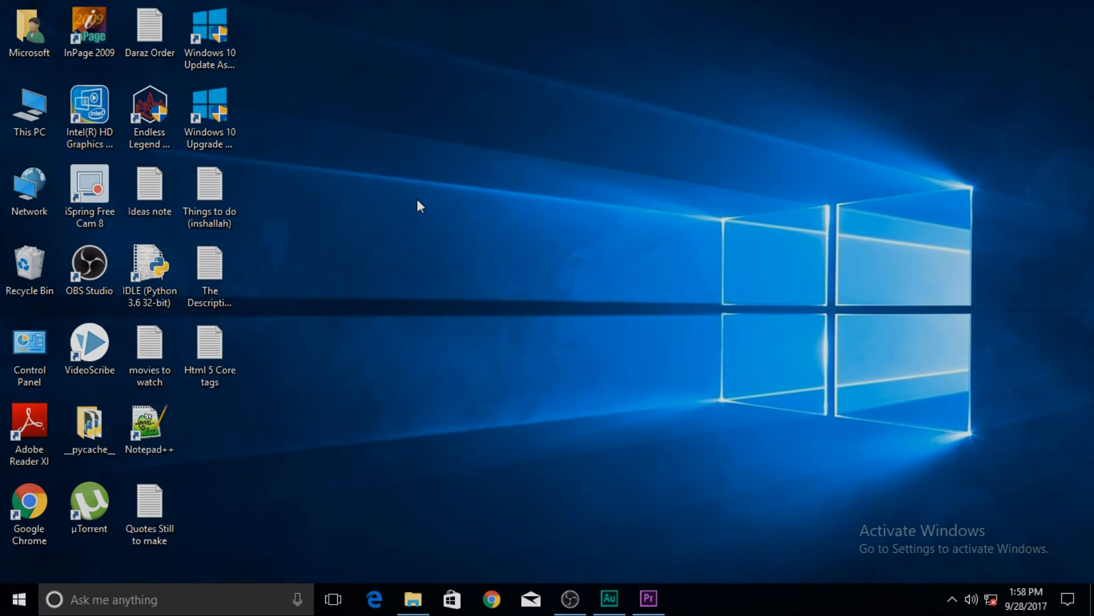